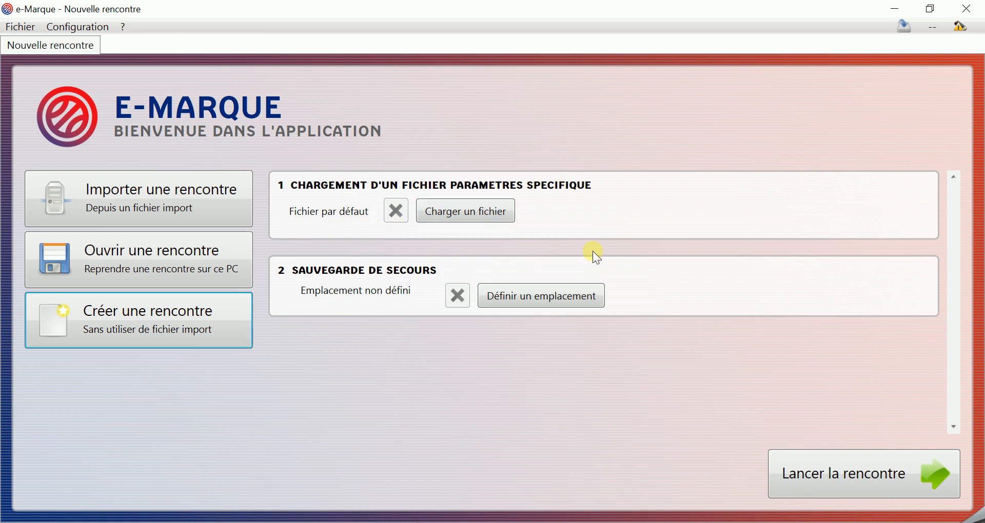
- Set the emergency backup location to the USB DISK (F:) drive
left_click(538, 297)
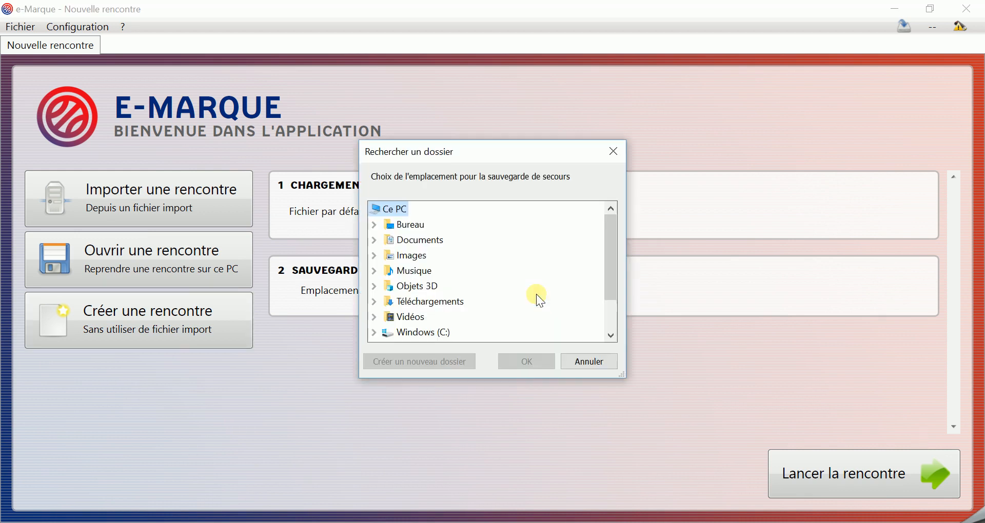
left_click(609, 336)
left_click(610, 336)
left_click(609, 336)
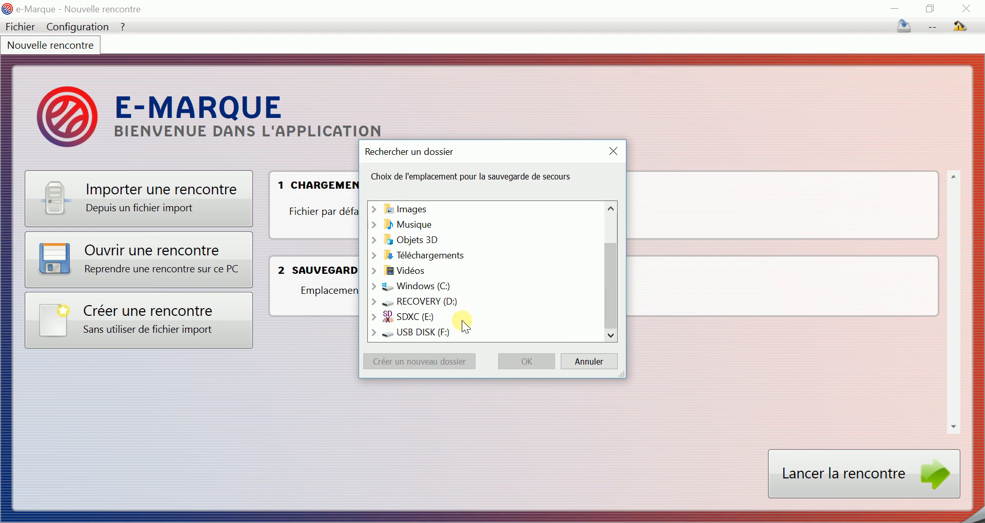
left_click(429, 332)
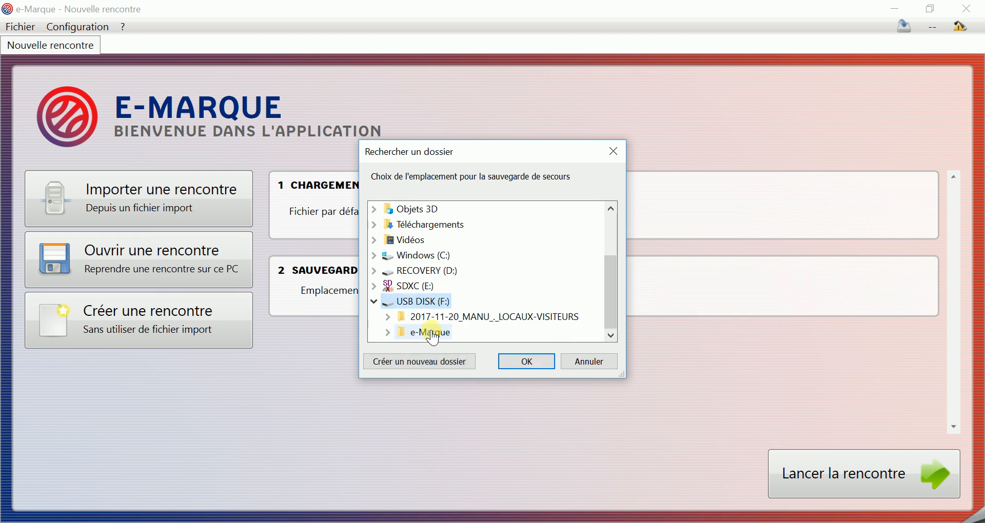
left_click(527, 362)
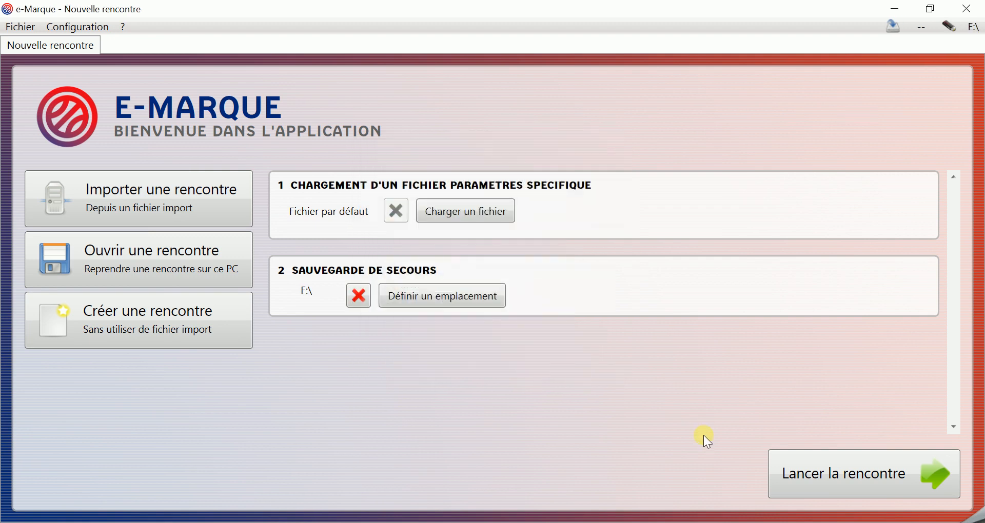
- Launch the newly created match and enter 000 as its match number
left_click(828, 474)
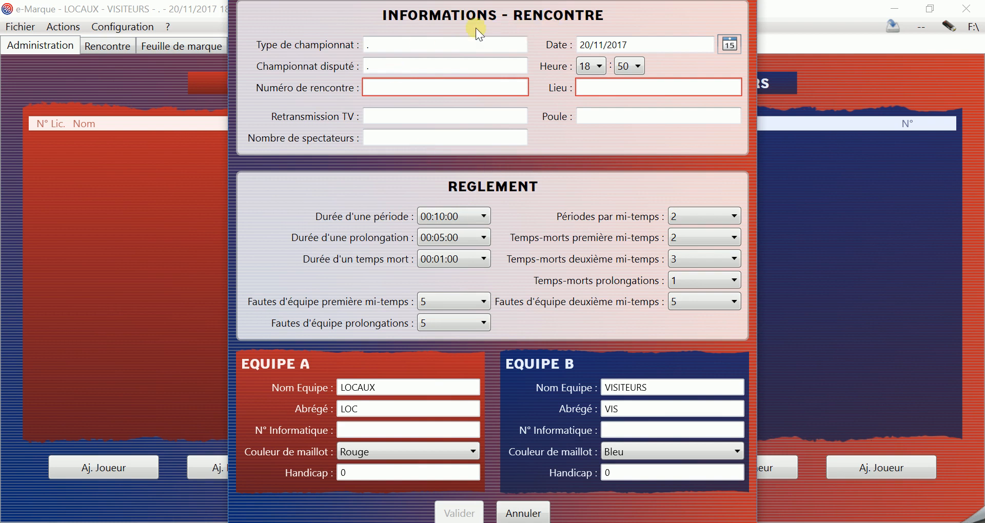
left_click(377, 86)
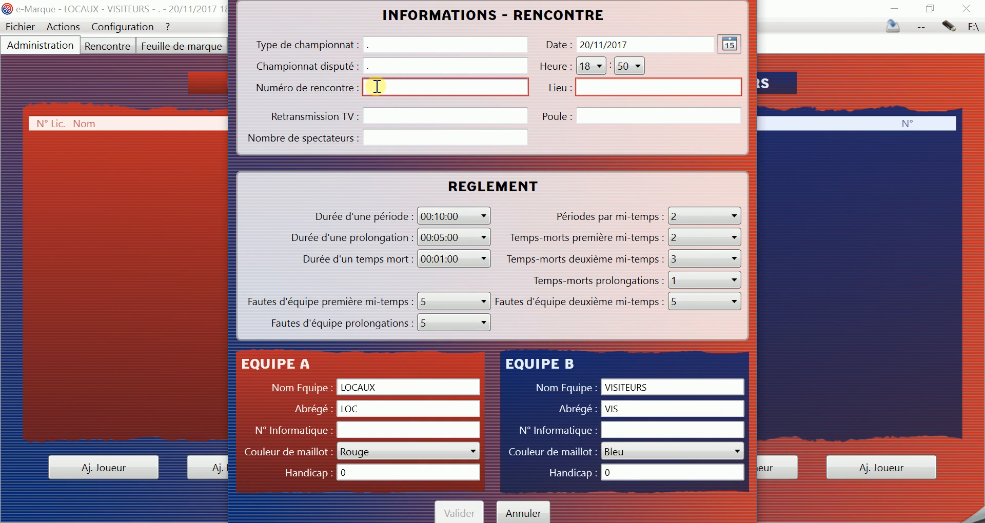
type("ÀÀÀ")
key("BackSpace")
key("BackSpace")
key("BackSpace")
type("000")
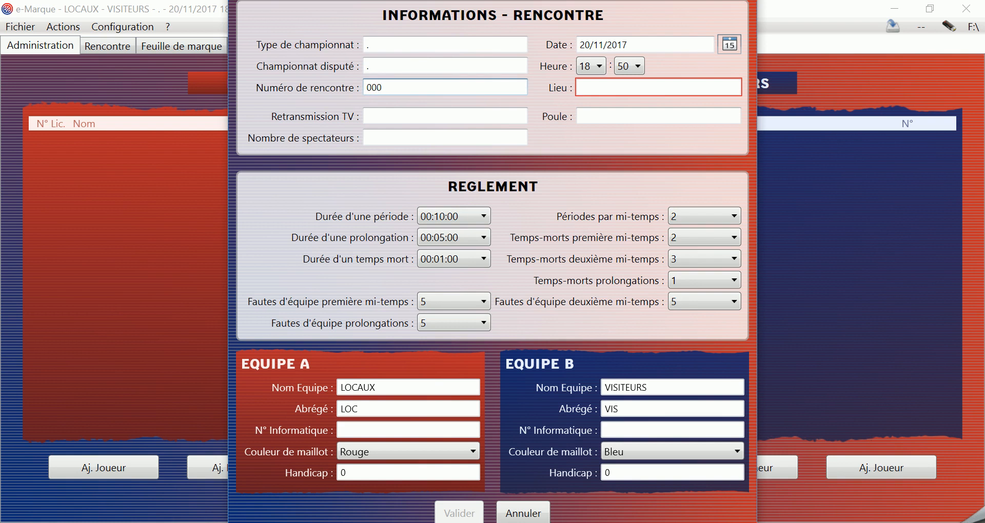
- Set the match venue to PARIS and the pool to A
left_click(582, 86)
type("P")
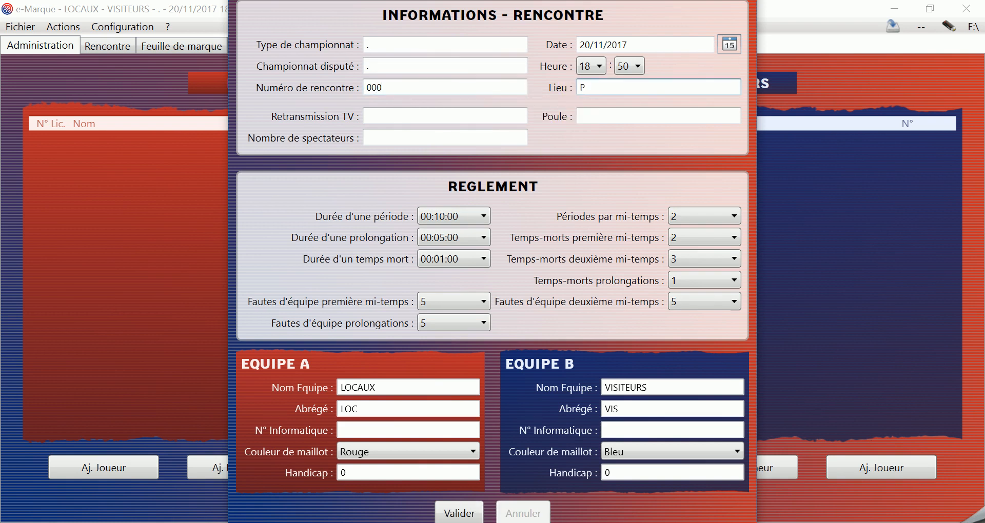
type("ARIS")
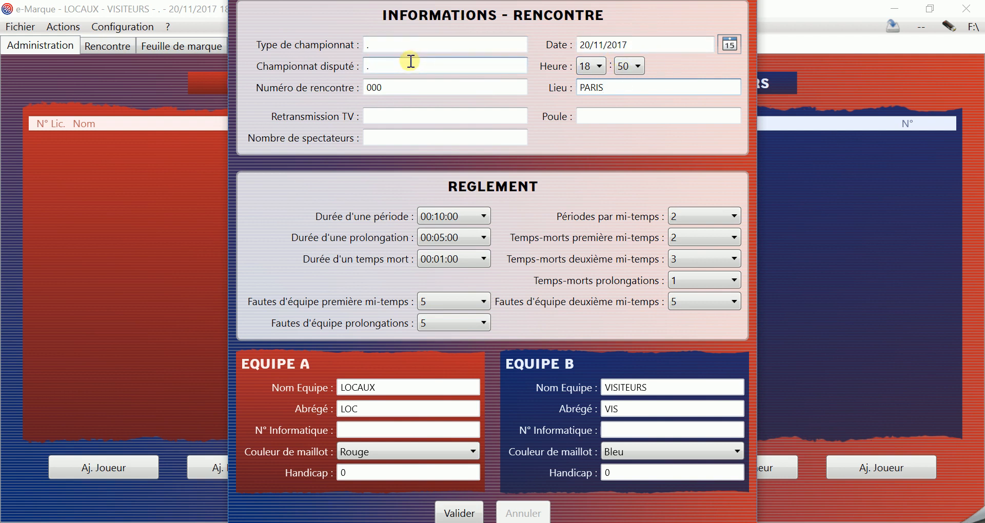
left_click(584, 116)
type("A")
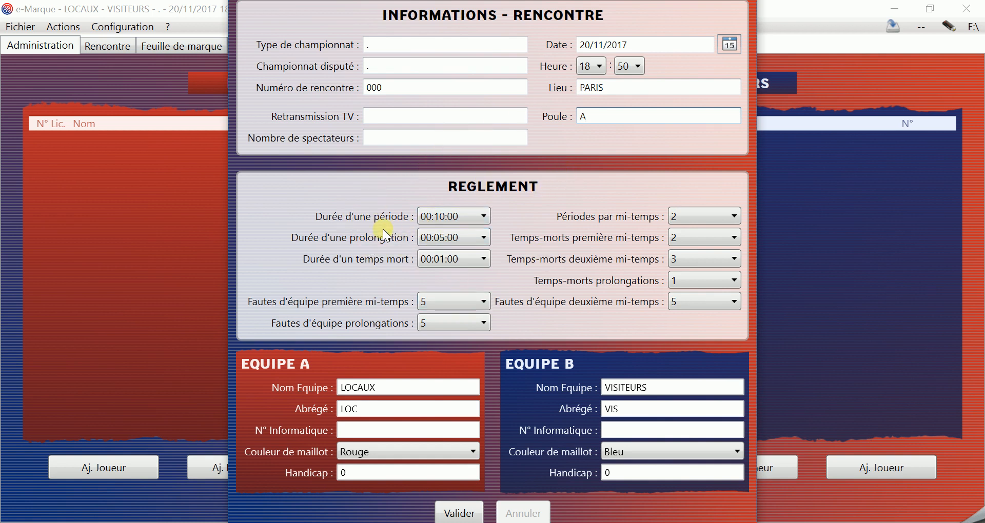
- Examine the available choices for period duration, periods per half and overtime duration in the match rules
left_click(484, 218)
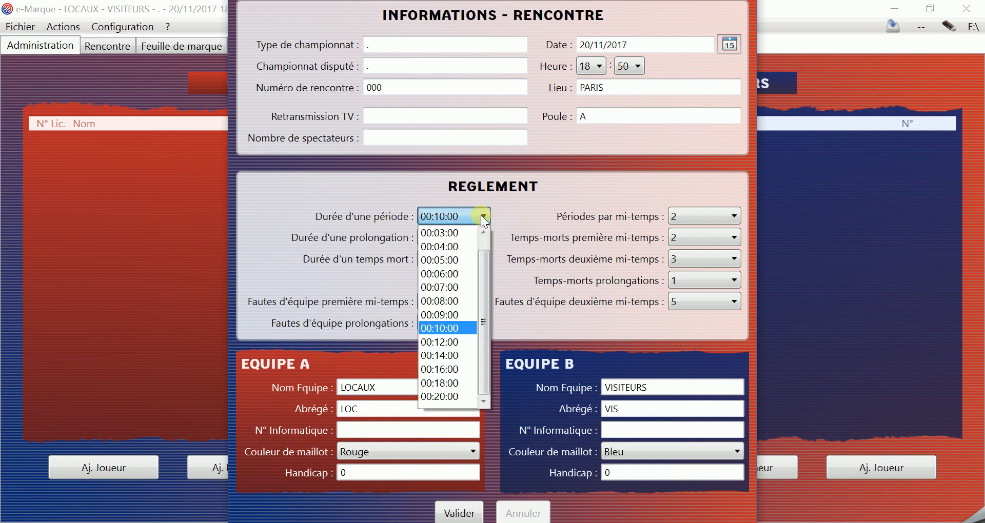
left_click(484, 218)
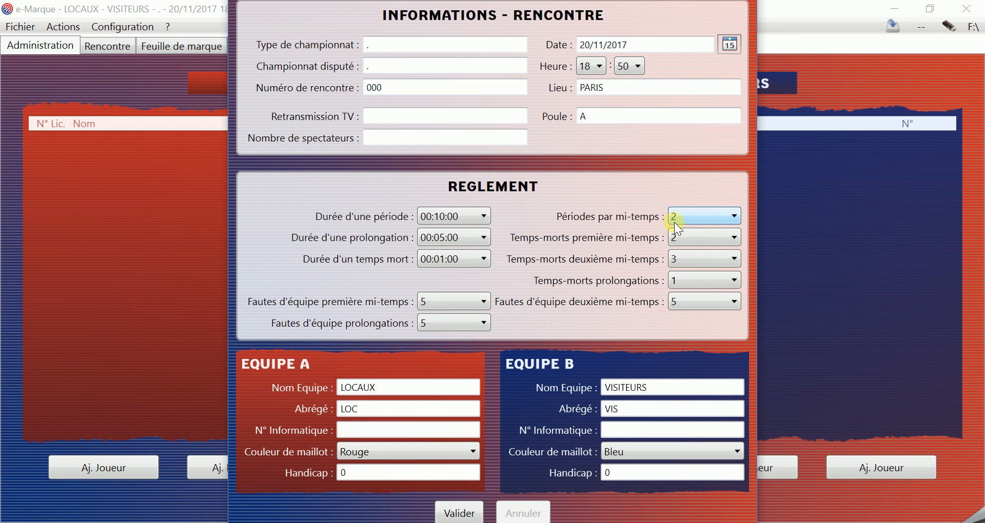
left_click(733, 215)
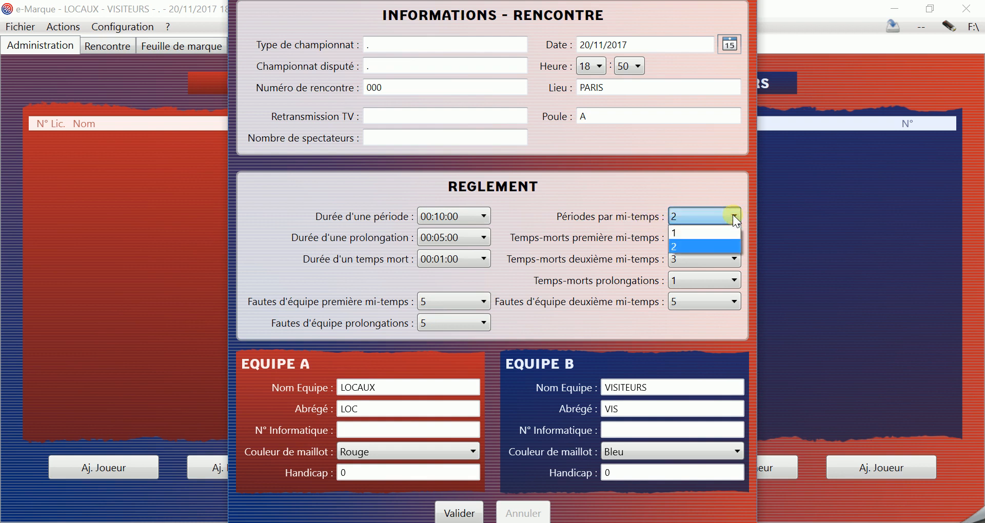
left_click(733, 215)
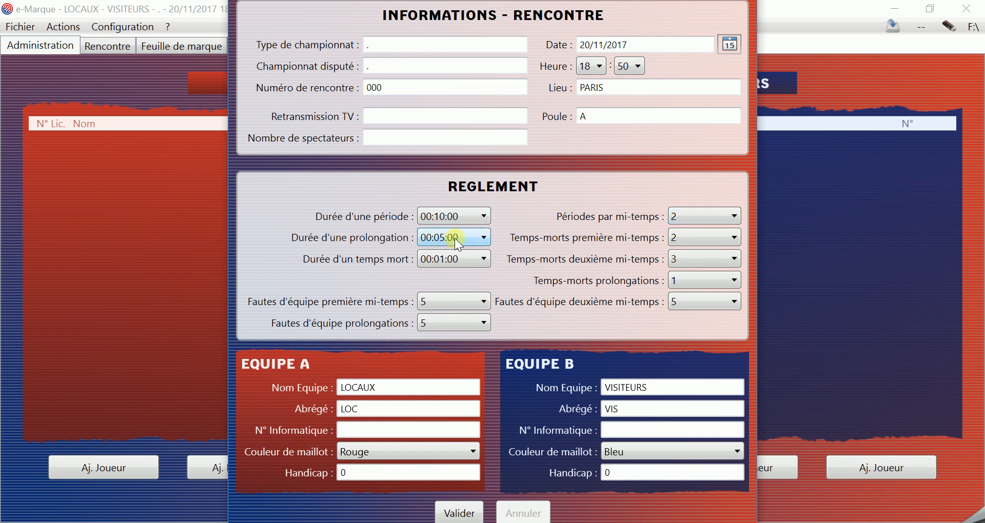
left_click(484, 239)
left_click(484, 238)
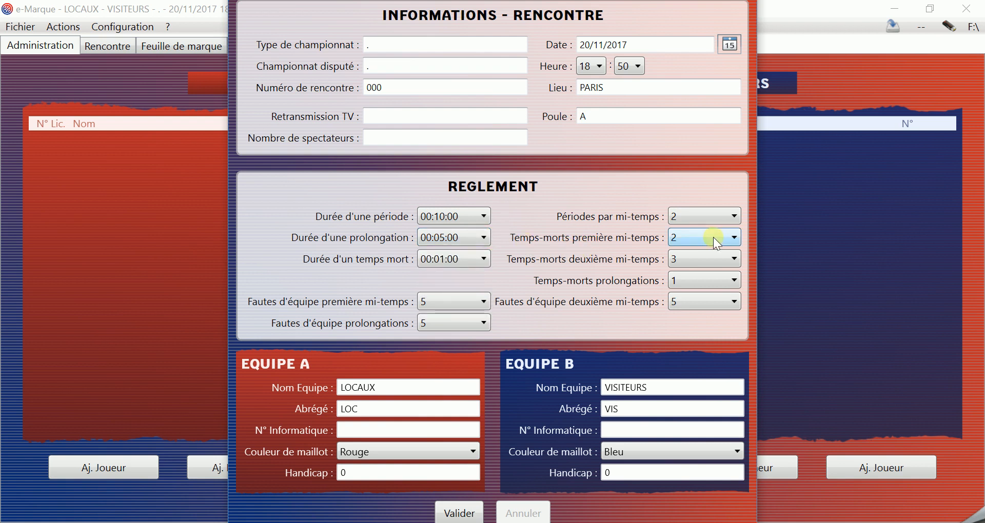
- Examine the choices for timeouts in each half and in overtime, and for the timeout duration
left_click(734, 237)
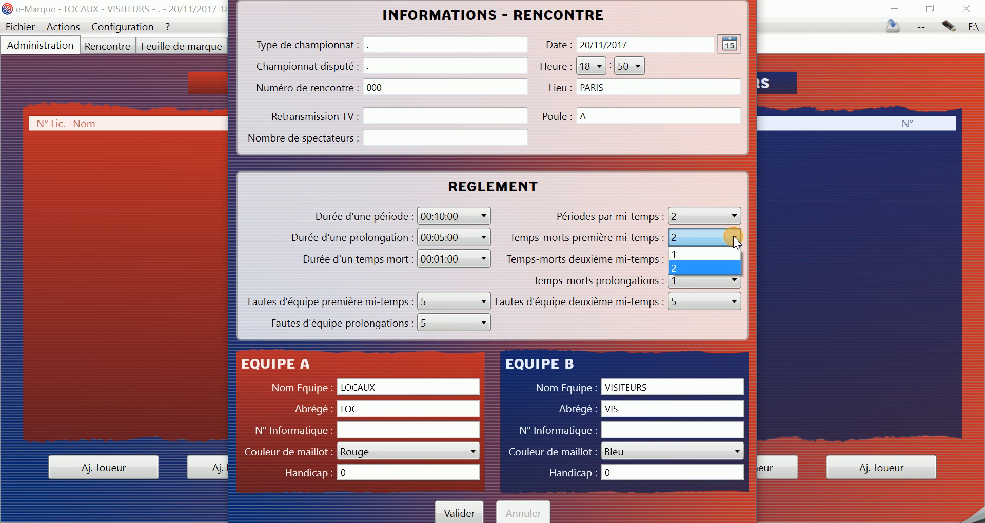
left_click(734, 237)
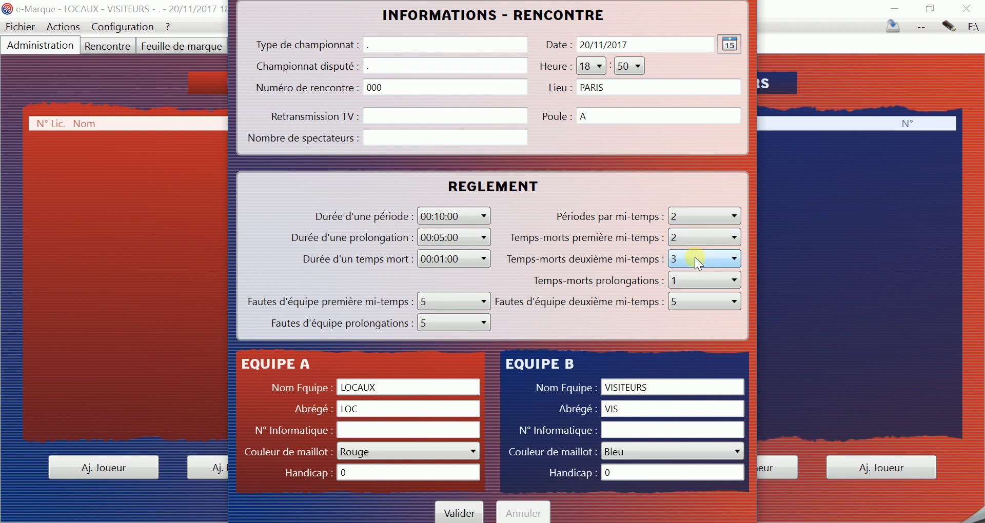
left_click(733, 259)
left_click(732, 259)
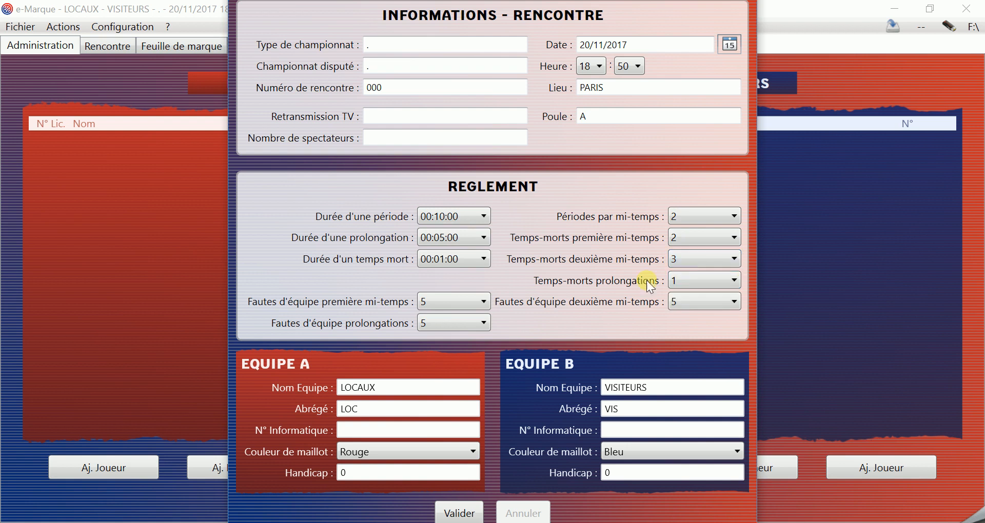
left_click(733, 282)
left_click(732, 282)
left_click(481, 260)
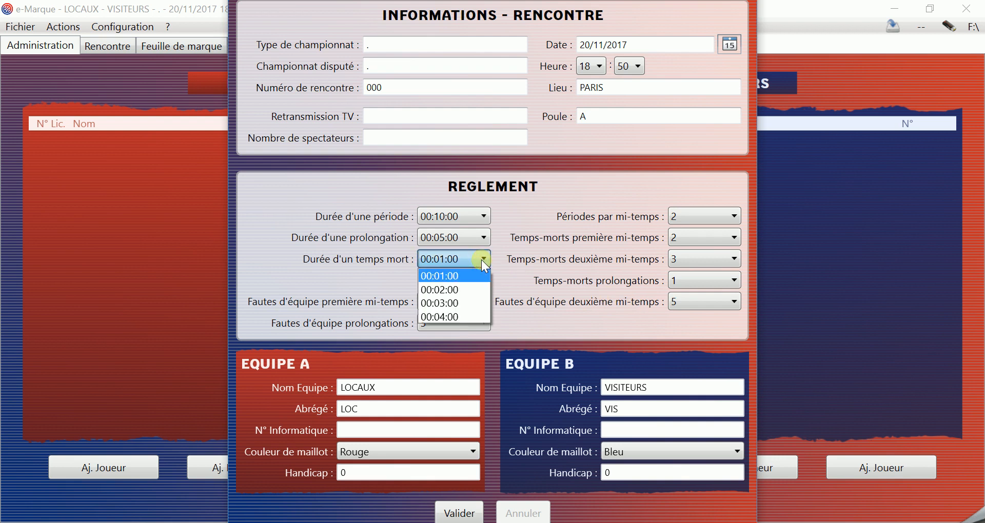
left_click(481, 259)
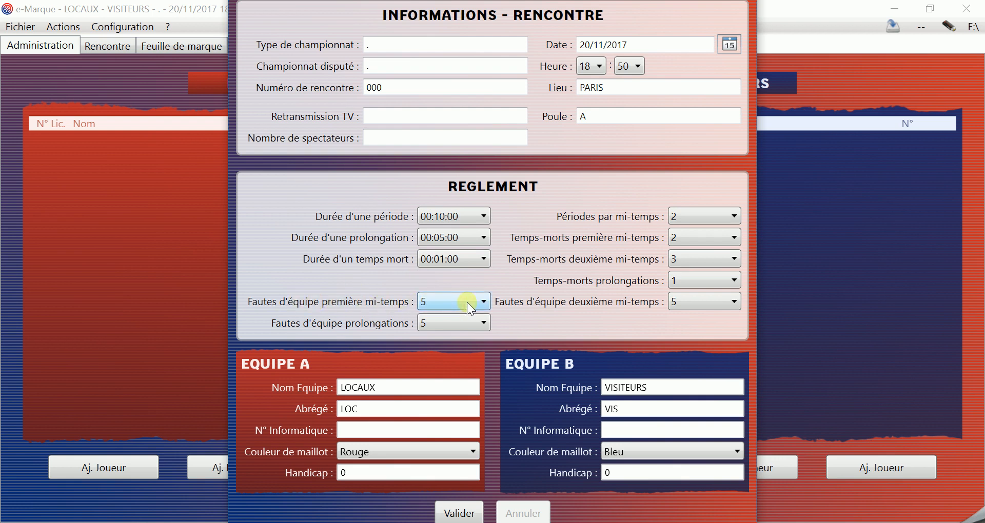
- Examine the choices for team fouls in the first half, second half and overtime
left_click(484, 302)
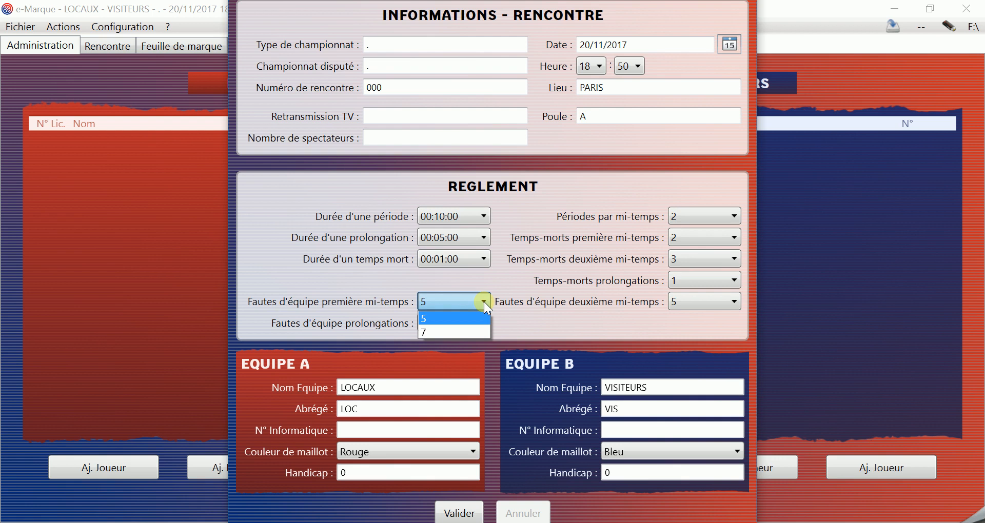
left_click(484, 302)
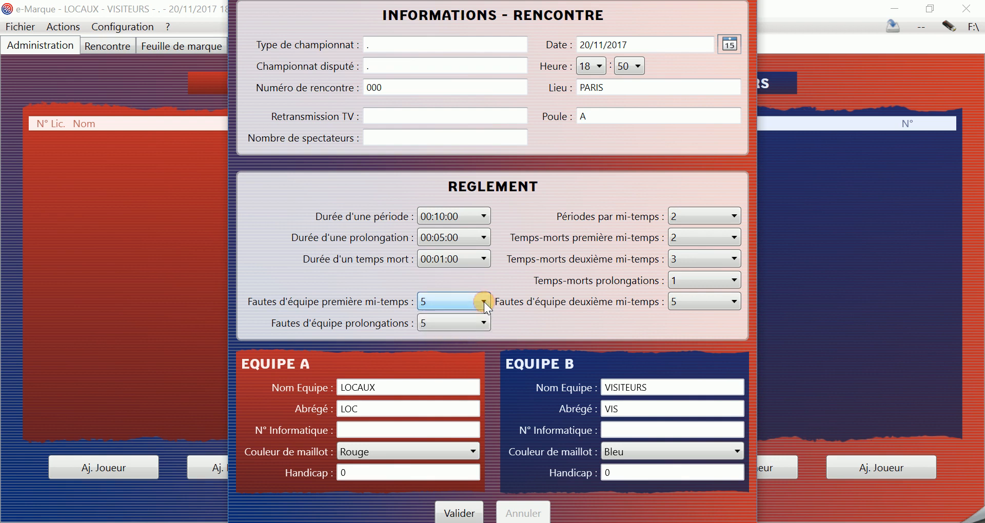
left_click(732, 300)
left_click(732, 300)
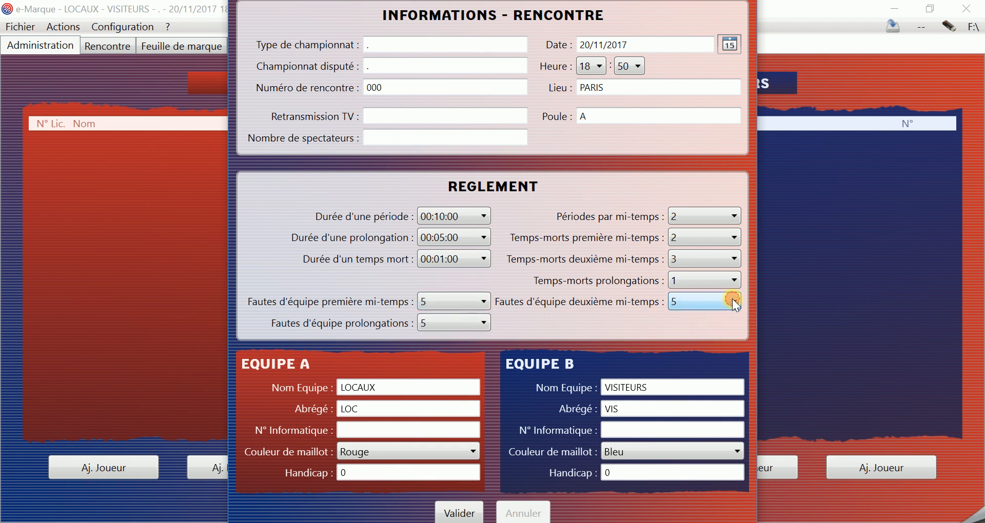
left_click(485, 321)
left_click(485, 321)
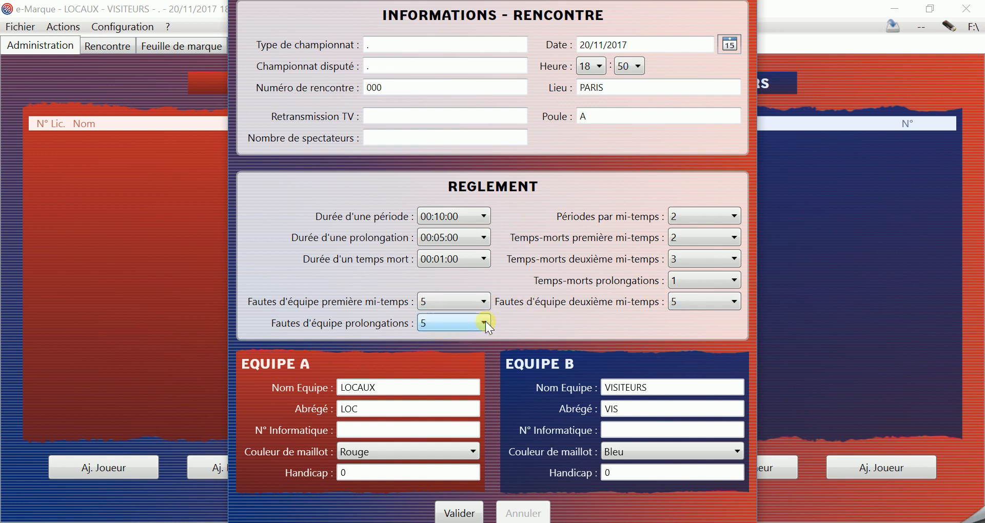
- Give team A a handicap of 14 and validate the match information
left_click(347, 381)
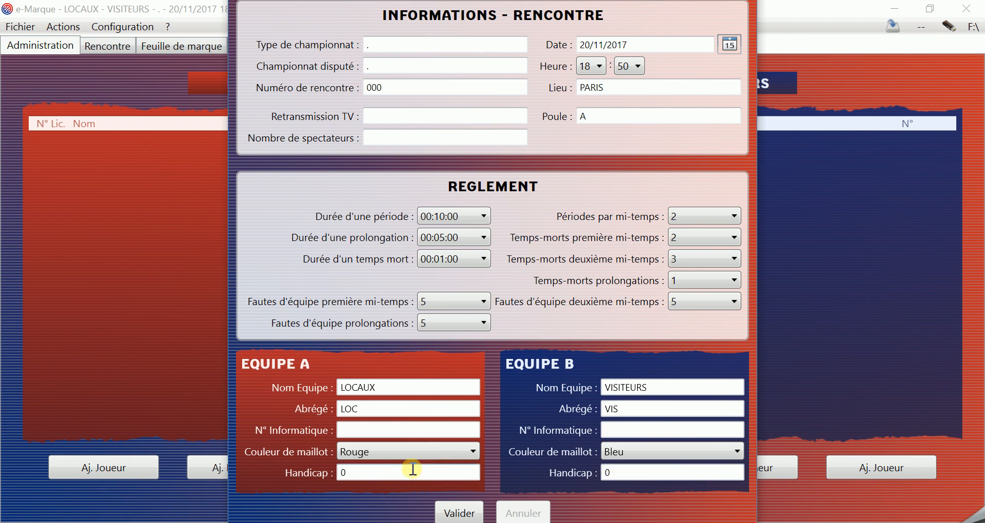
left_click(386, 470)
key("BackSpace")
type("14")
left_click(459, 515)
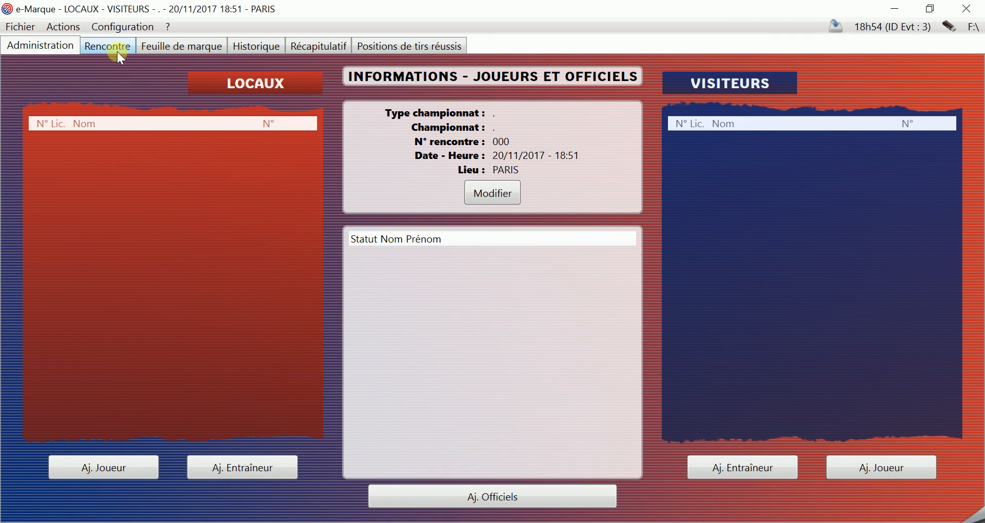
- Check on the score sheet how team A's handicap is marked in the running score
left_click(147, 46)
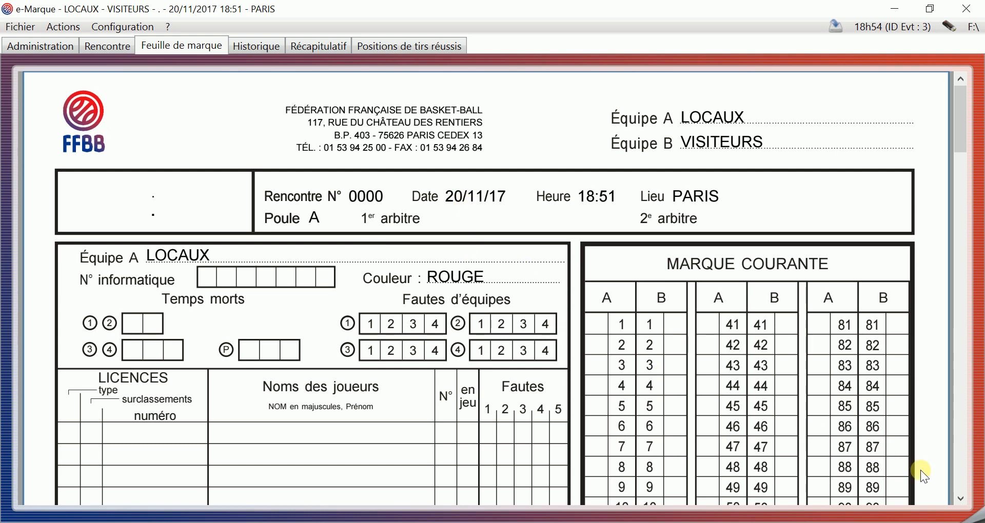
left_click(956, 495)
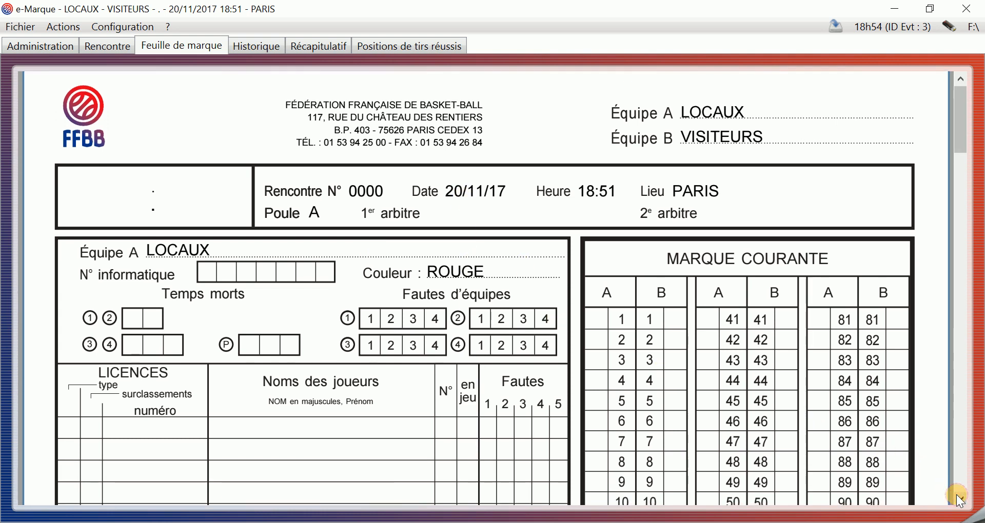
left_click_drag(956, 494, 956, 494)
left_click(958, 497)
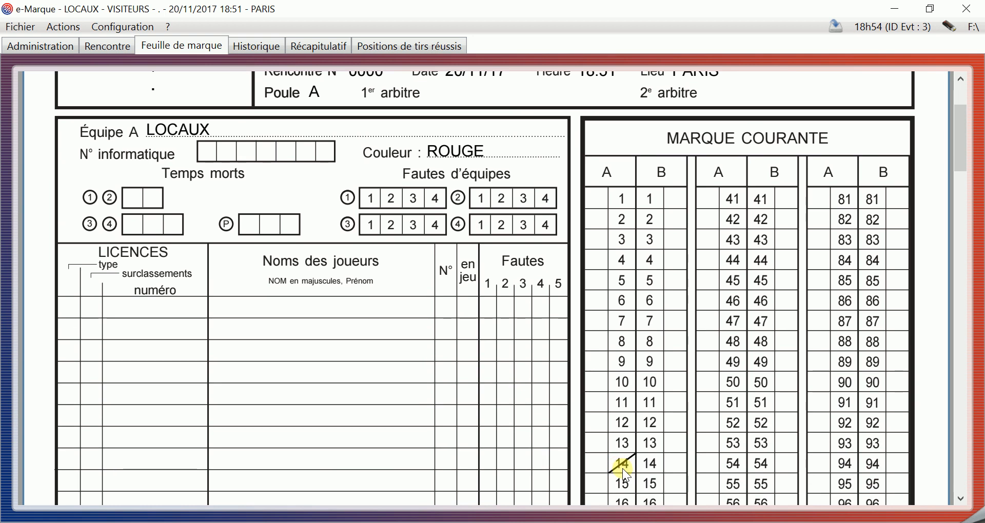
- Reset team A's handicap to 0 in the match information, validate it, and review the match information once more
left_click(50, 45)
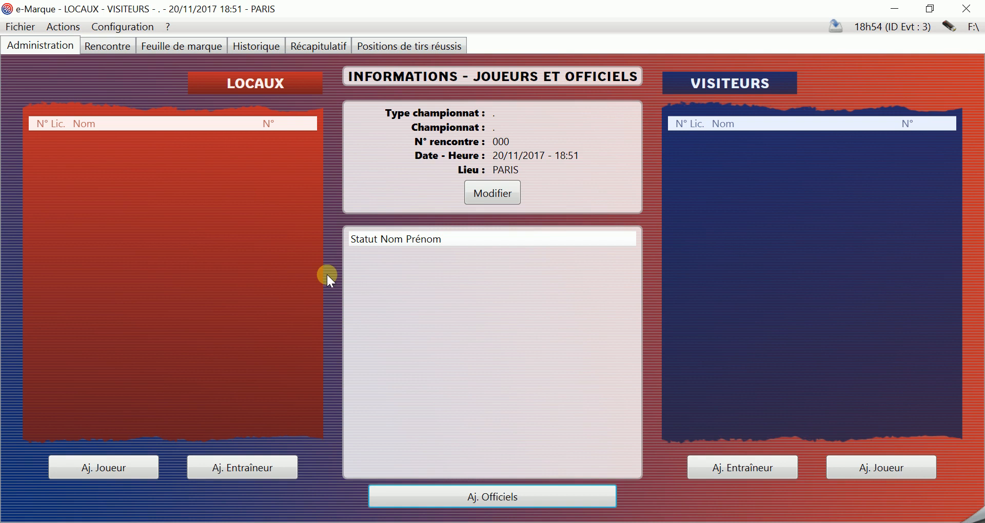
left_click(491, 194)
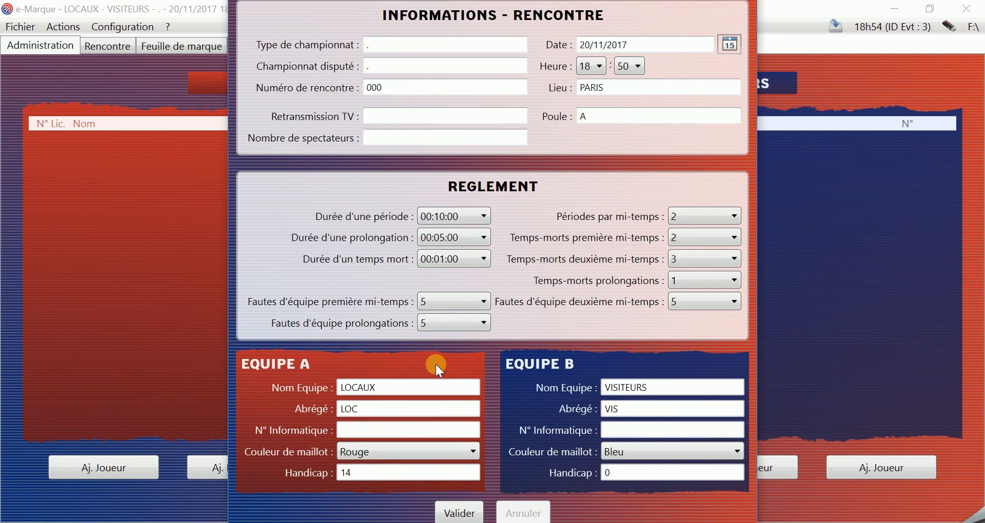
left_click(364, 469)
key("BackSpace")
key("BackSpace")
type("0")
left_click(459, 508)
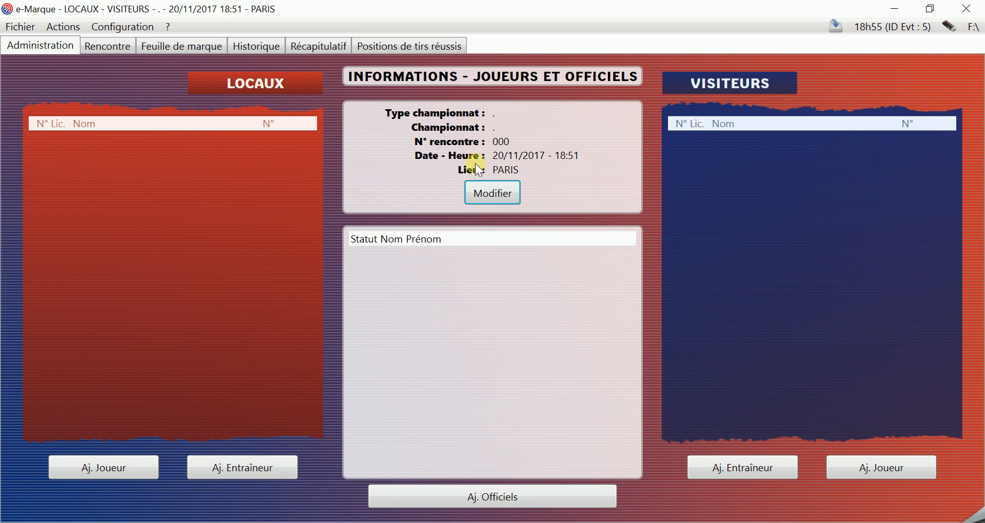
left_click(490, 195)
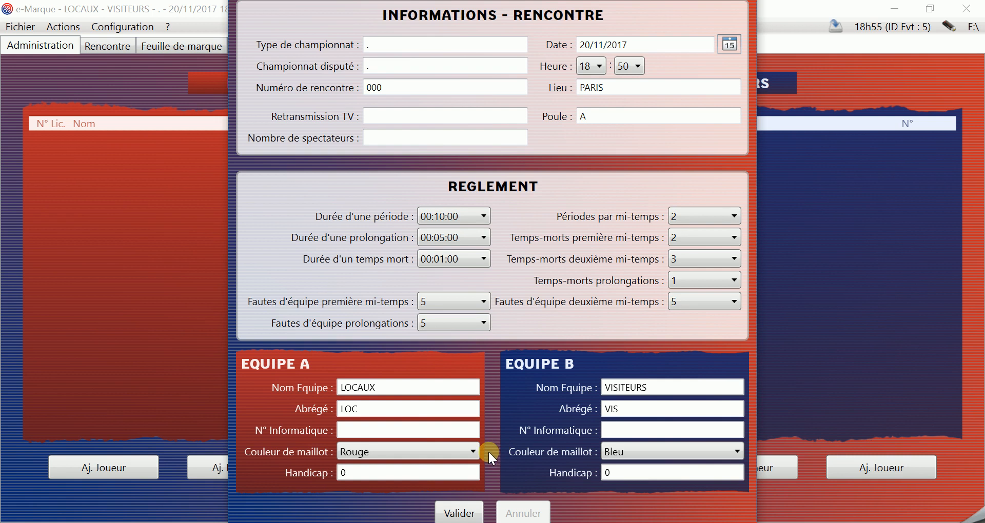
left_click(456, 511)
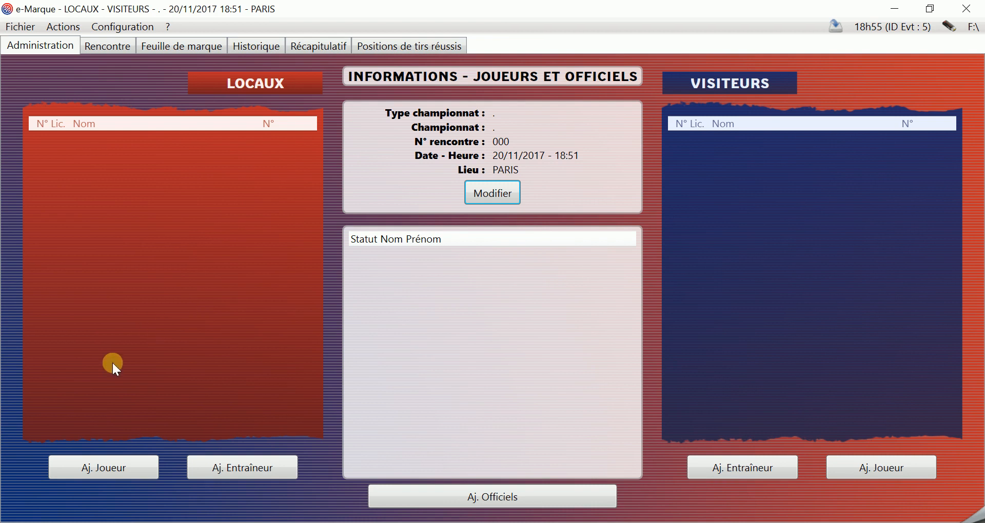
- Examine the licence type and surclassement choices for a new home player, and add the player with jersey number 4
left_click(93, 469)
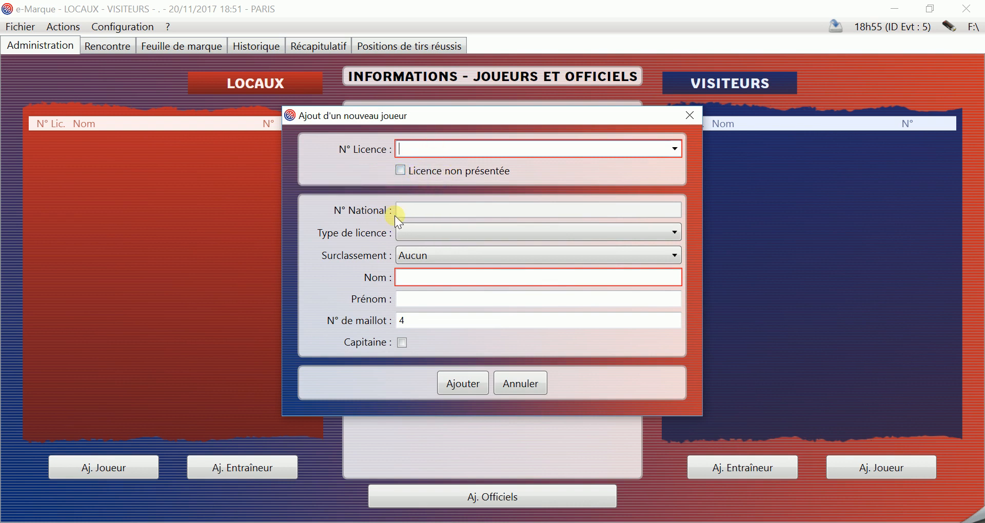
left_click(419, 234)
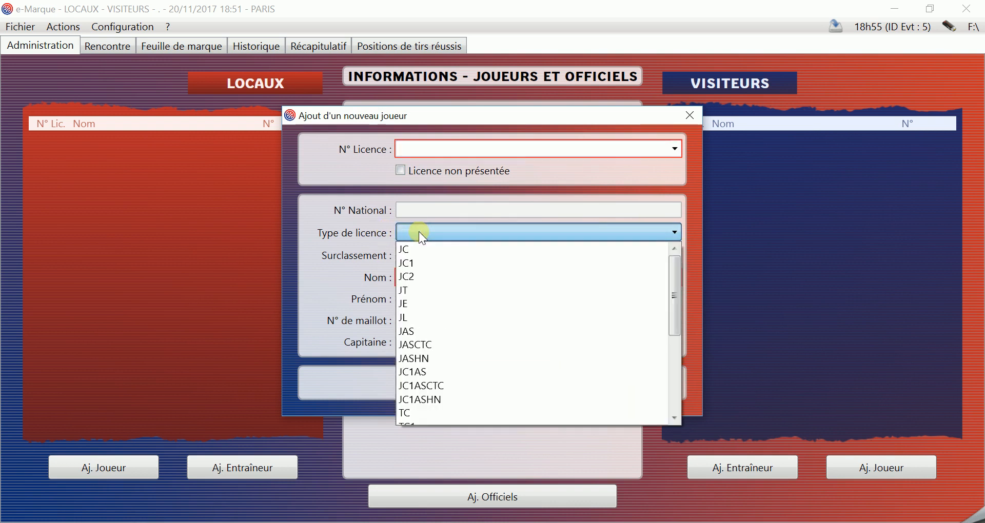
left_click(419, 232)
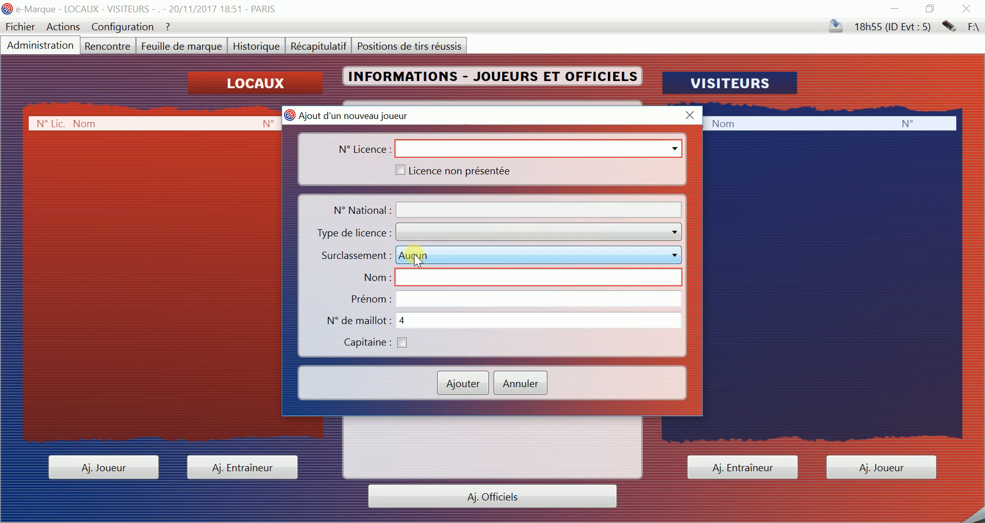
left_click(414, 255)
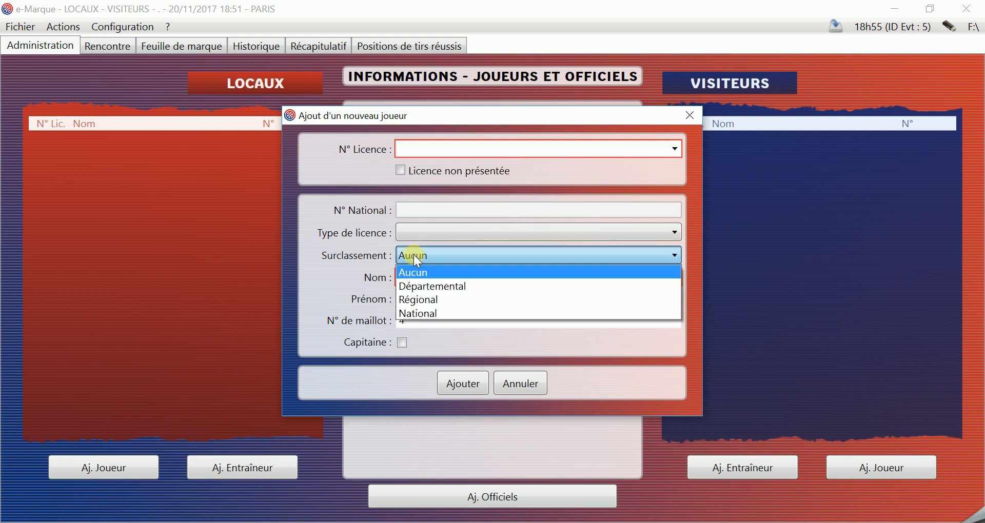
left_click(413, 254)
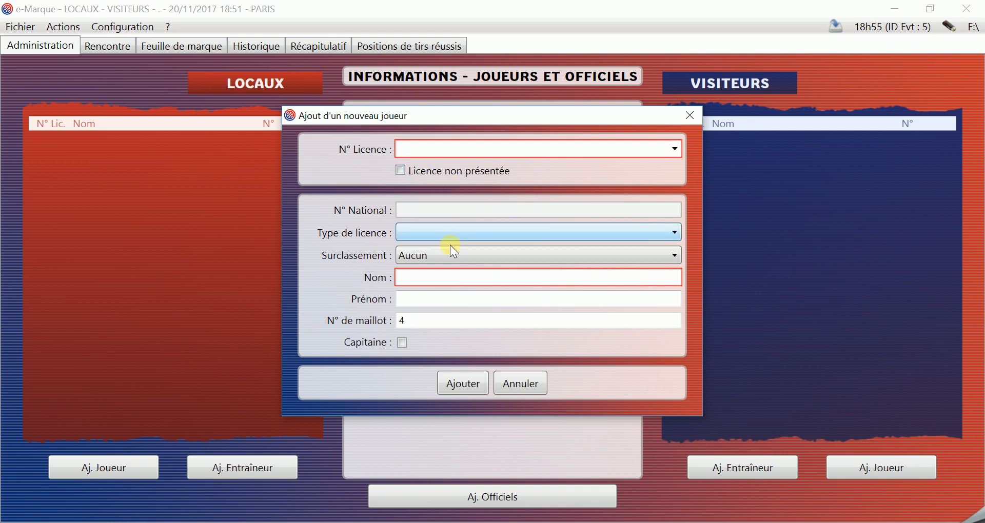
left_click(458, 383)
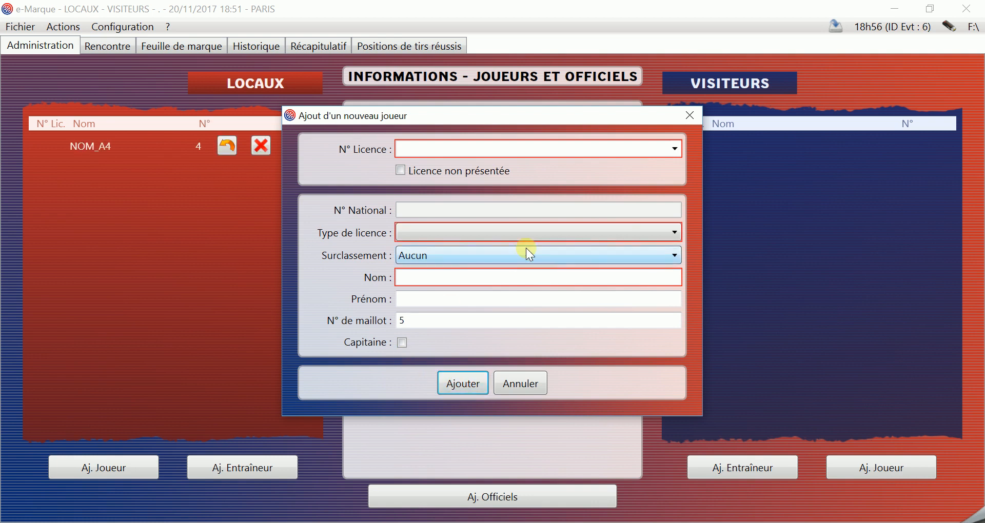
left_click(528, 379)
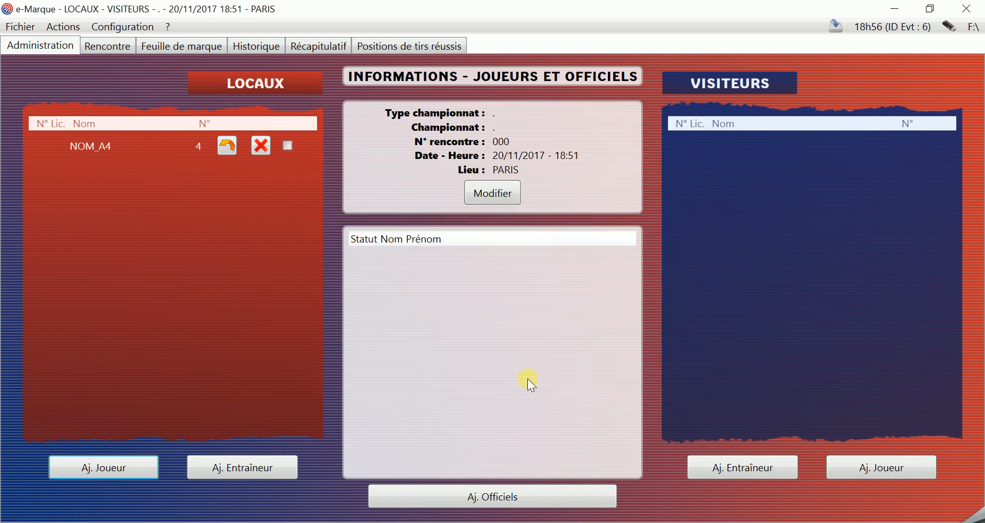
- Set the first name of home player number 4 to S
left_click(96, 153)
left_click(228, 146)
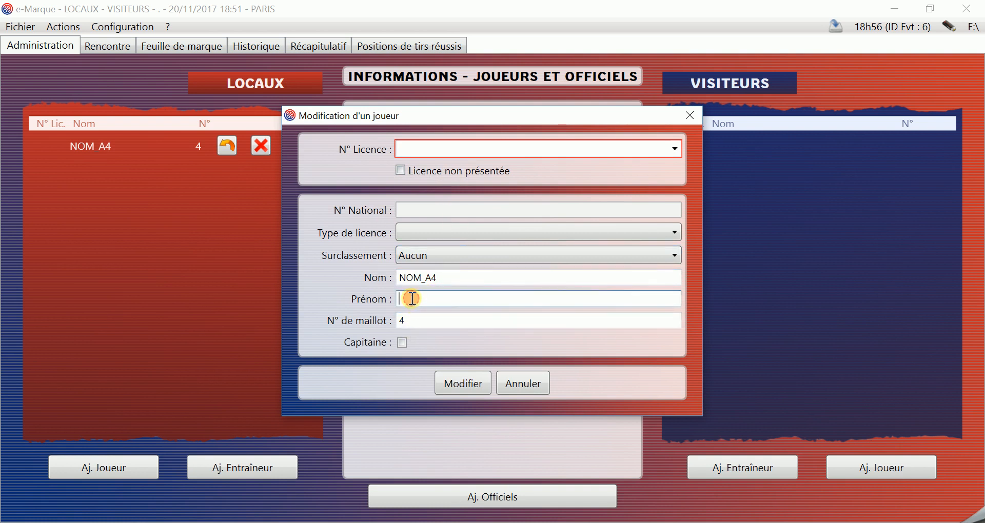
type("S")
left_click(463, 383)
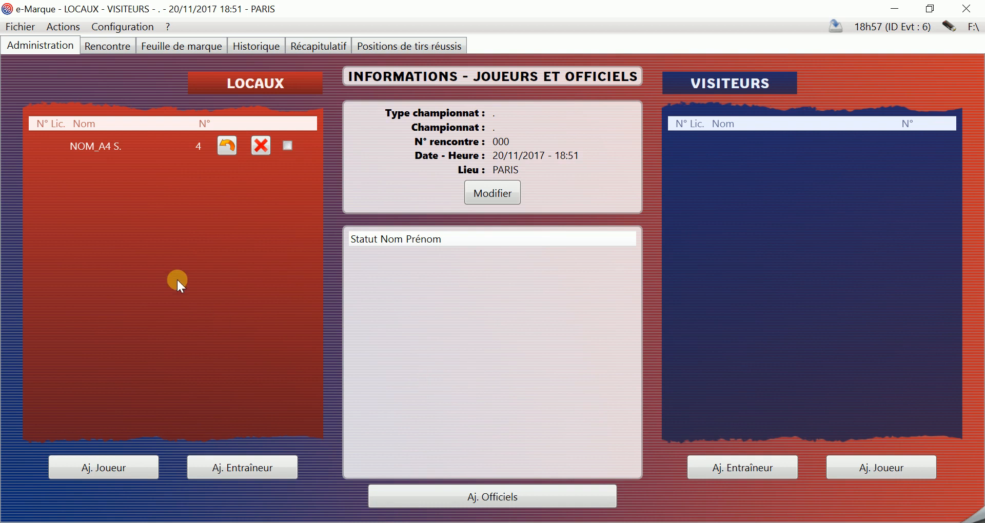
- Delete player number 4 from the home team
left_click(118, 154)
left_click(261, 146)
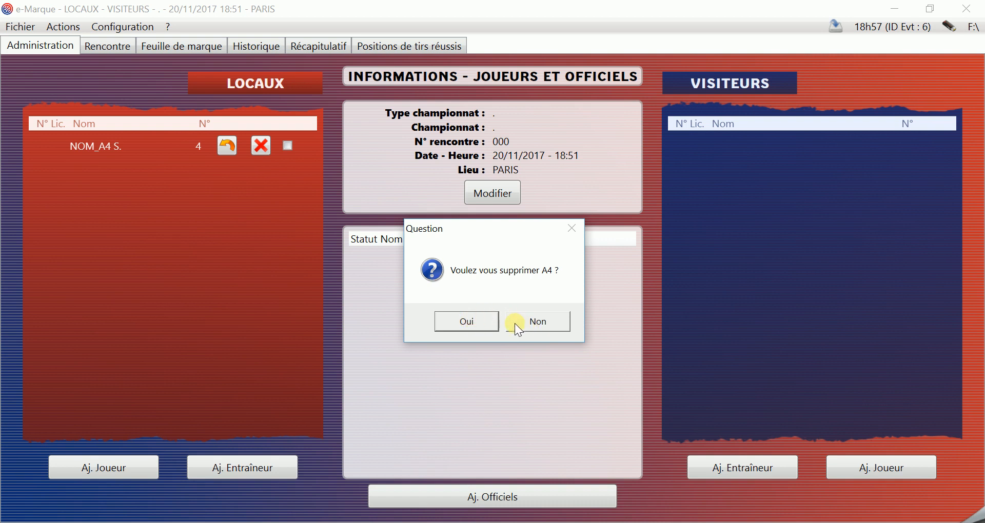
left_click(467, 321)
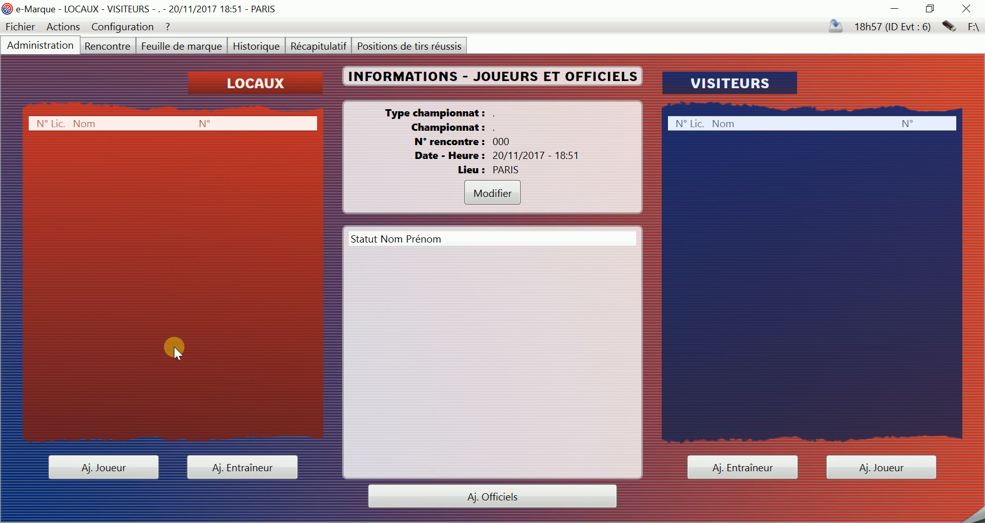
- Add home team players with jersey numbers 4 to 11, leaving their licence and name details blank
left_click(107, 468)
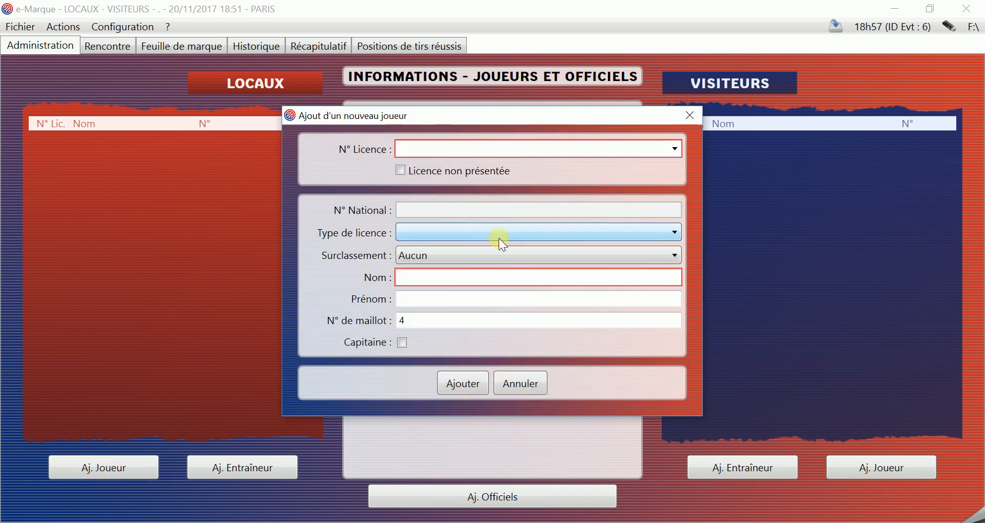
left_click(469, 384)
left_click(470, 383)
left_click(470, 383)
left_click(469, 383)
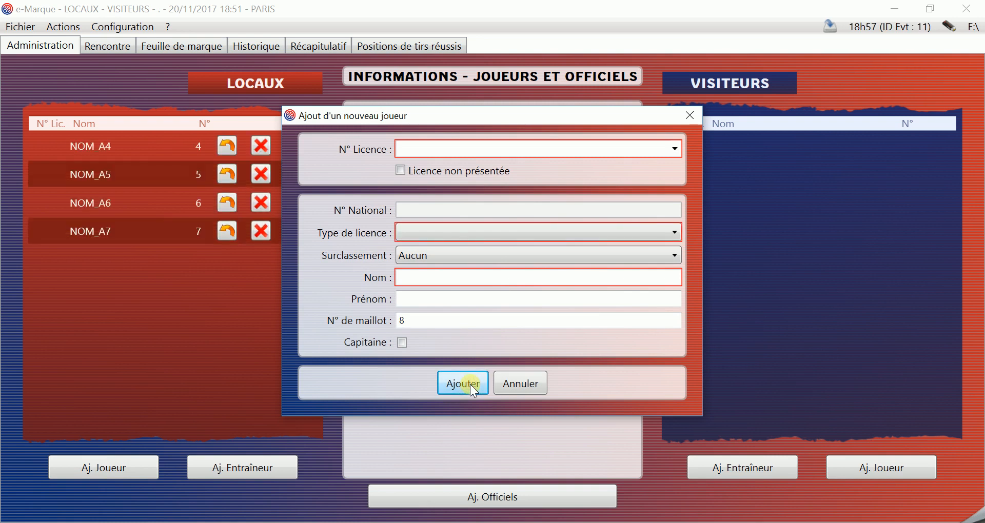
left_click(470, 384)
left_click(470, 383)
left_click(470, 383)
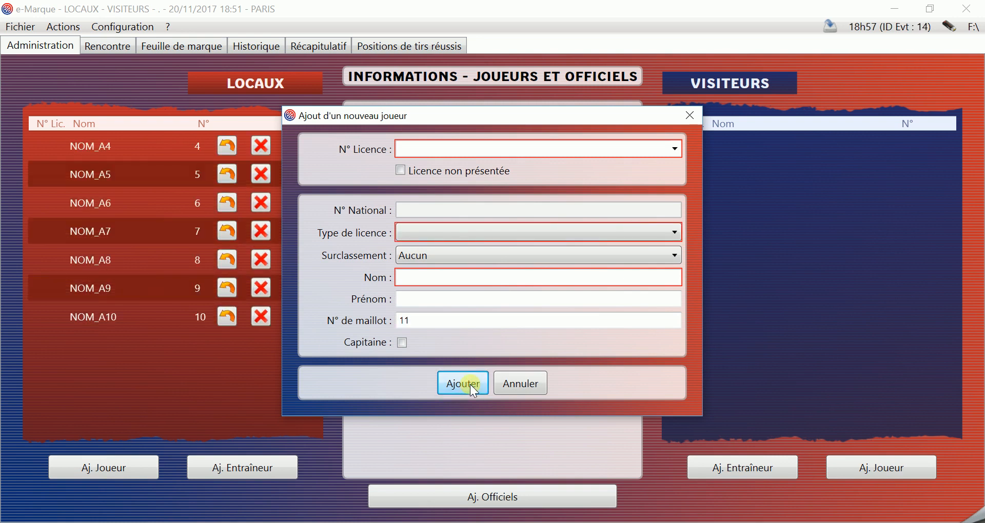
left_click(444, 382)
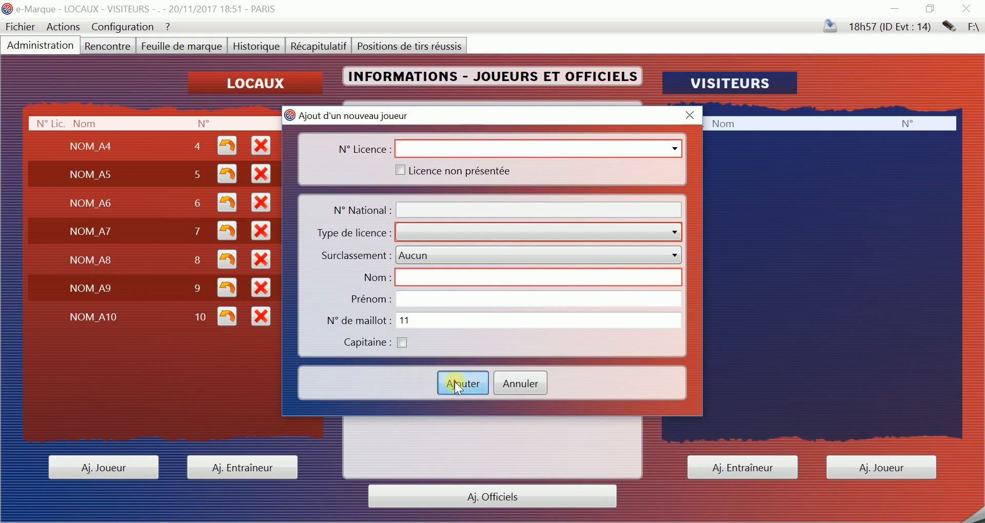
- Add home player number 12 as captain and finish adding home players
left_click(403, 343)
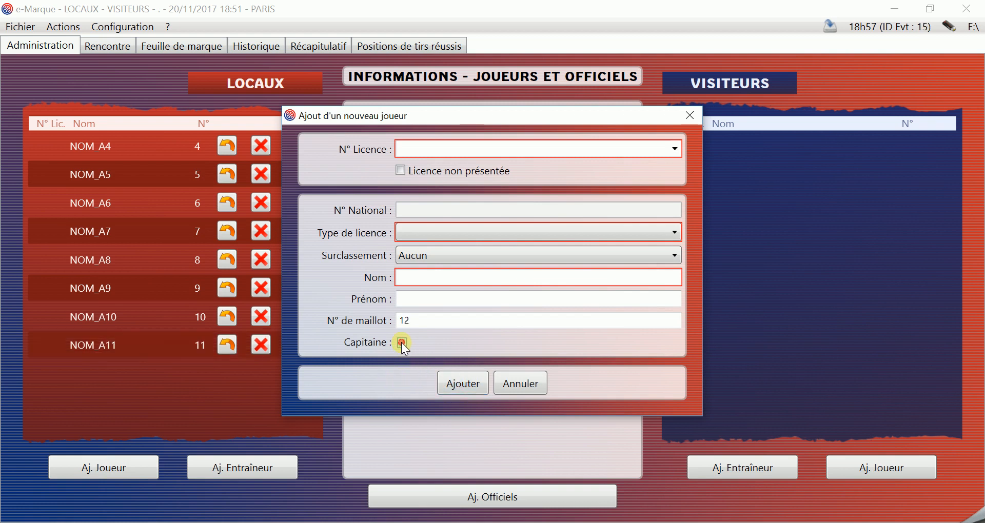
left_click(472, 388)
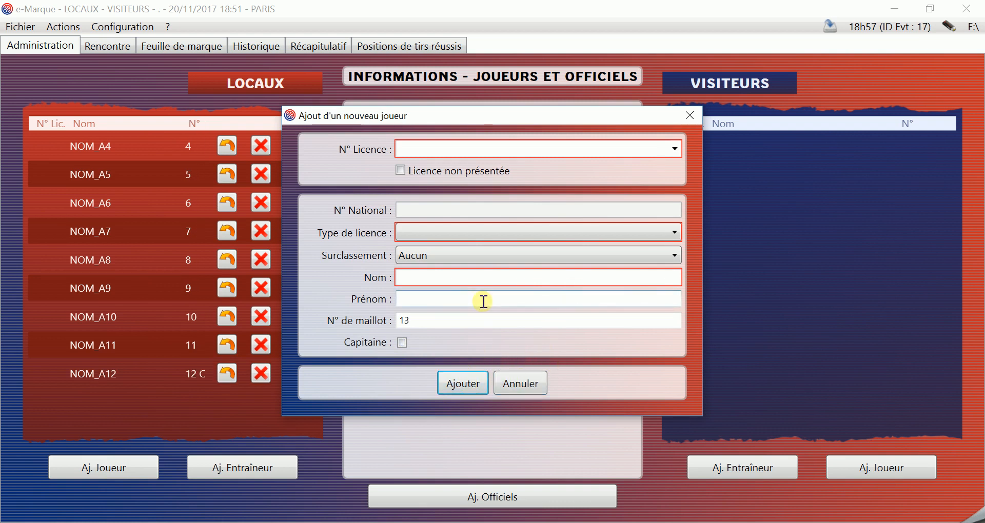
left_click(515, 383)
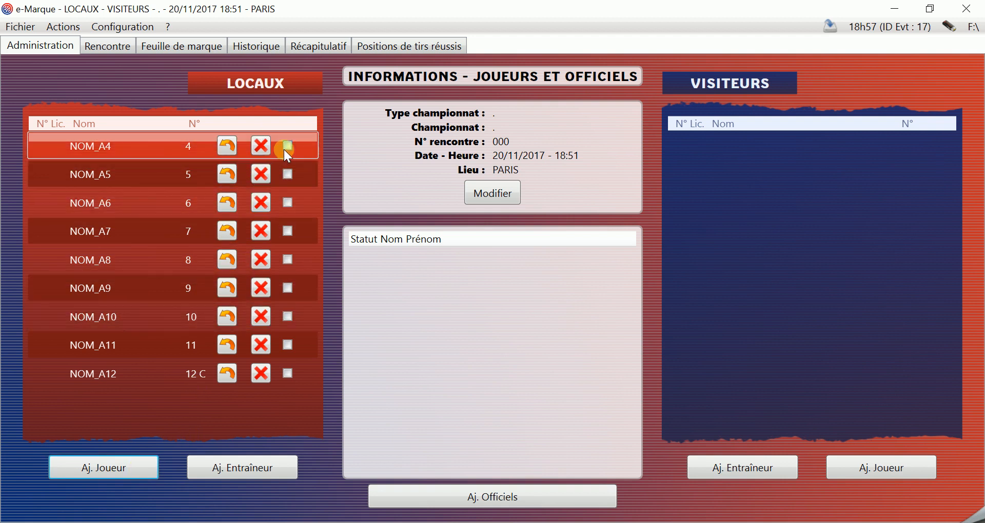
- Review the licence type and player-coach choices, and add a head coach without a diploma to the home team
left_click(214, 464)
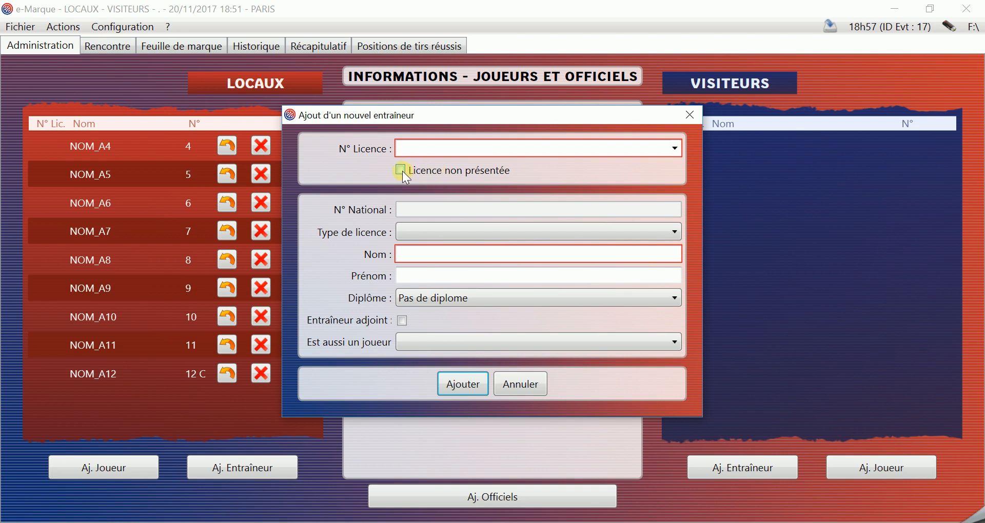
left_click(415, 234)
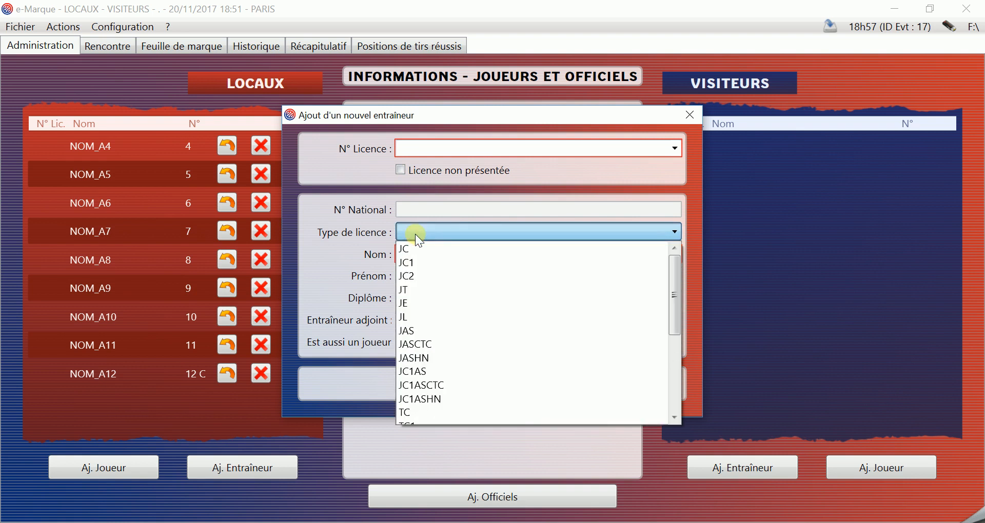
left_click(414, 234)
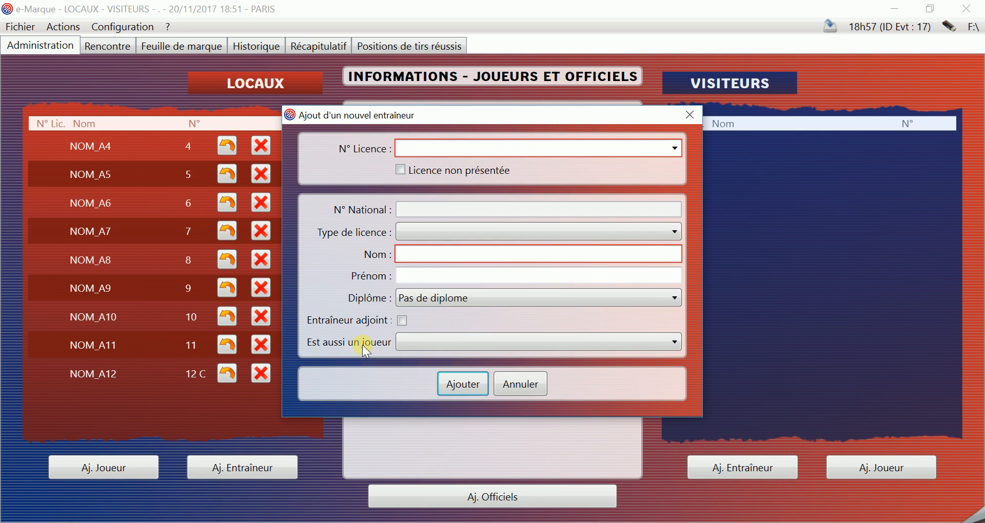
left_click(493, 343)
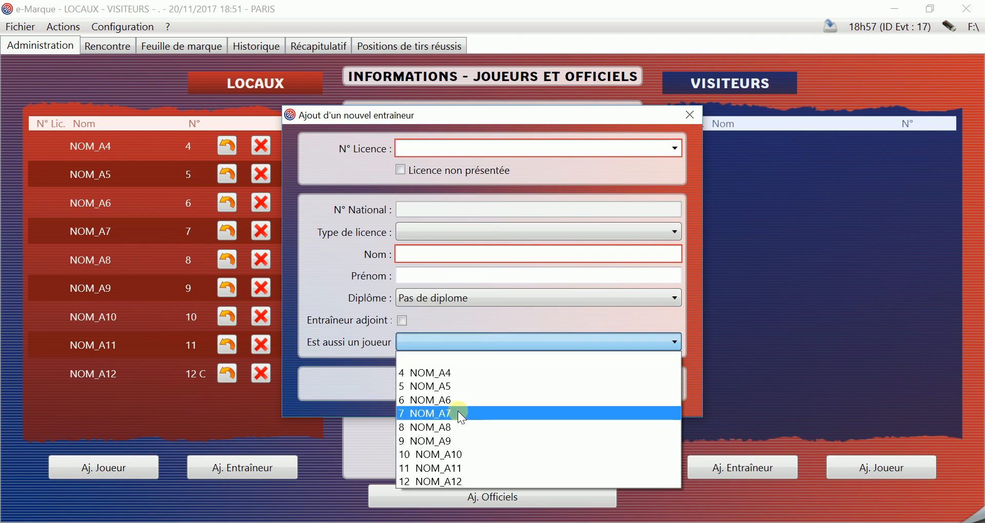
left_click(462, 342)
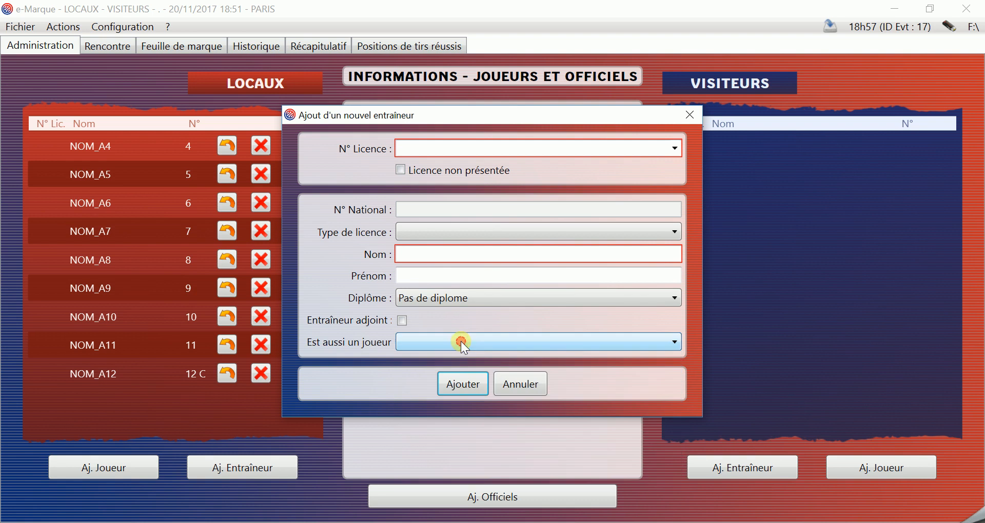
left_click(457, 382)
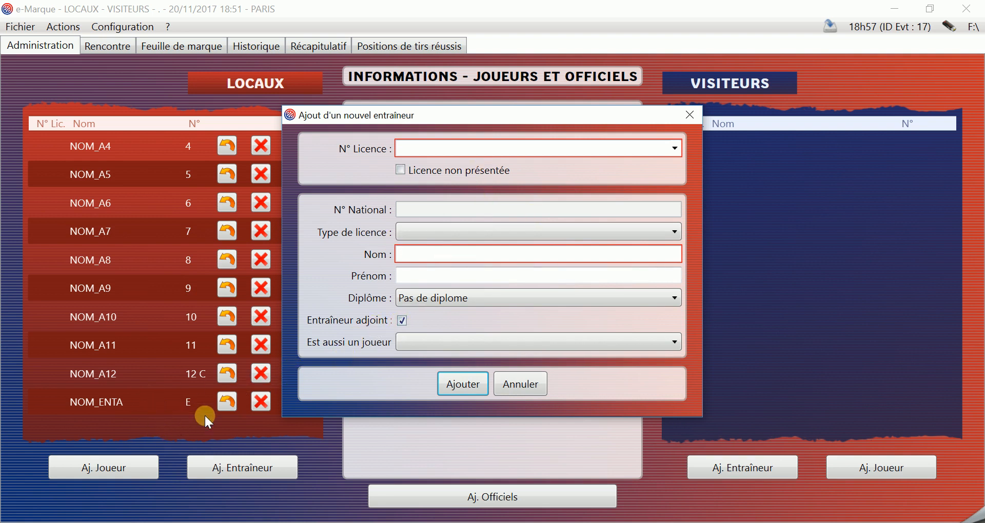
left_click(520, 384)
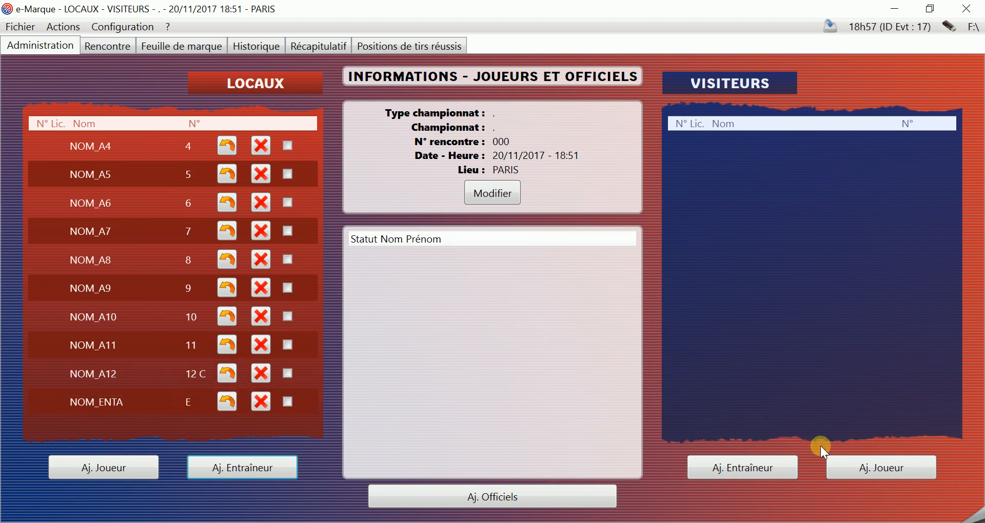
- Add visiting team players with jersey numbers 4 to 11, leaving their licence and name details blank
left_click(849, 469)
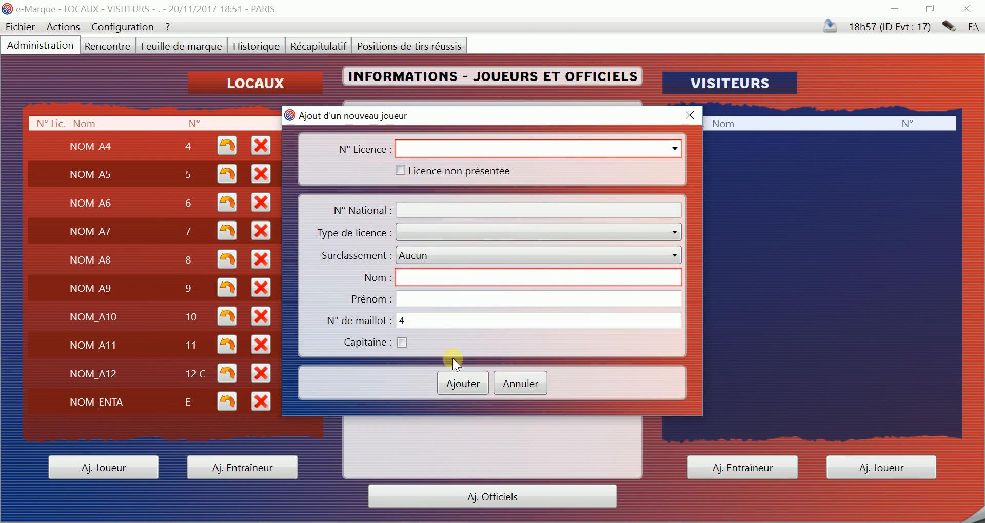
left_click(466, 384)
left_click(466, 384)
left_click(466, 385)
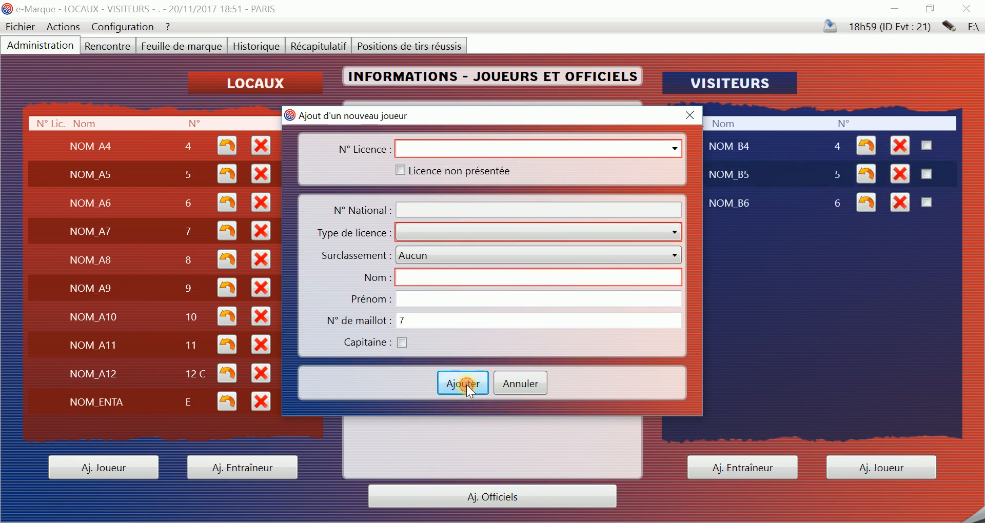
left_click(466, 384)
left_click(466, 384)
left_click(466, 385)
left_click(467, 385)
left_click(466, 385)
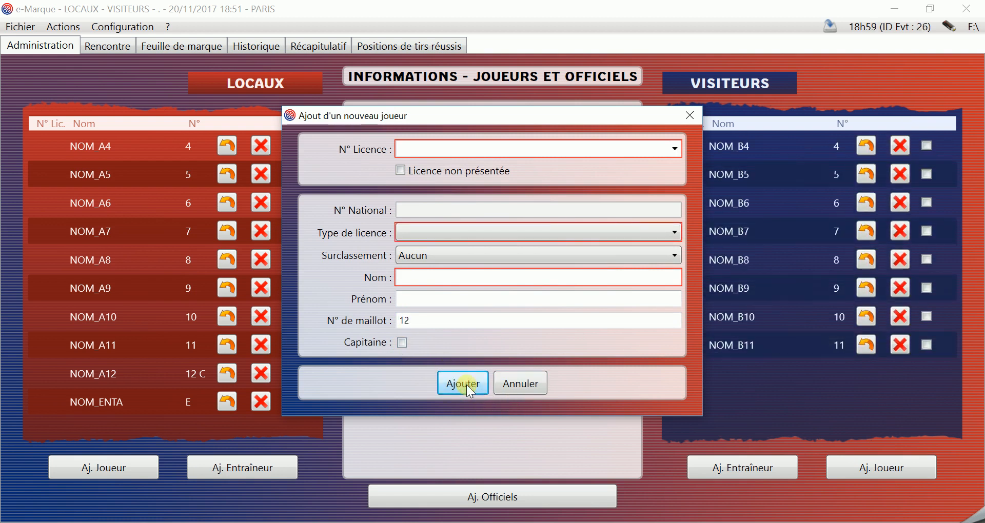
- Add visiting player number 12 as captain and finish adding visiting players
left_click(402, 341)
left_click(453, 381)
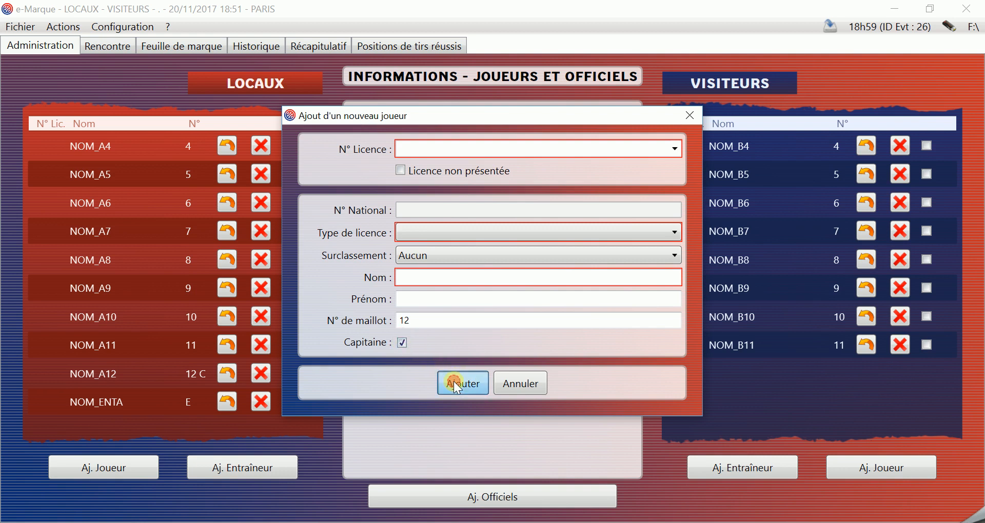
left_click(520, 385)
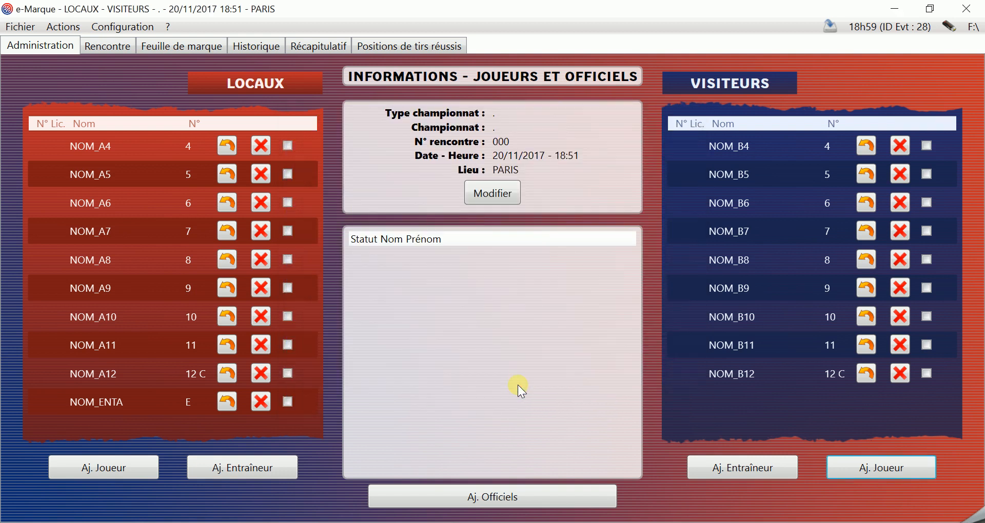
- Add a head coach and an assistant coach to the visiting team, both without a diploma, and check them in its list
left_click(723, 469)
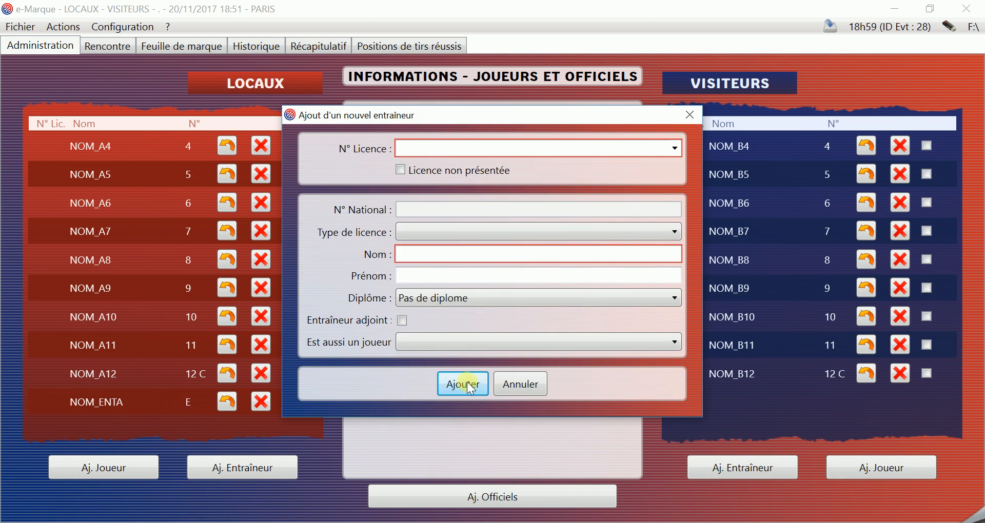
left_click(468, 386)
left_click(523, 387)
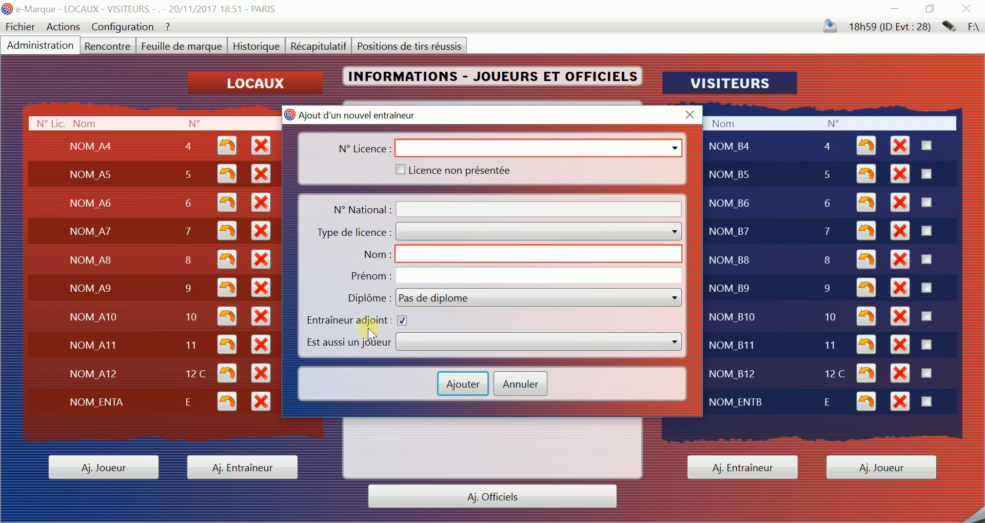
left_click(463, 386)
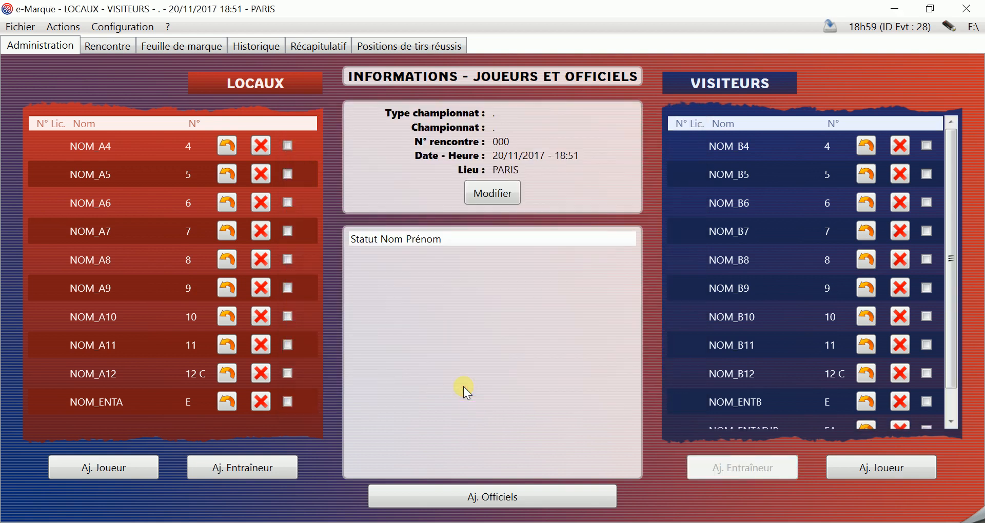
left_click(952, 421)
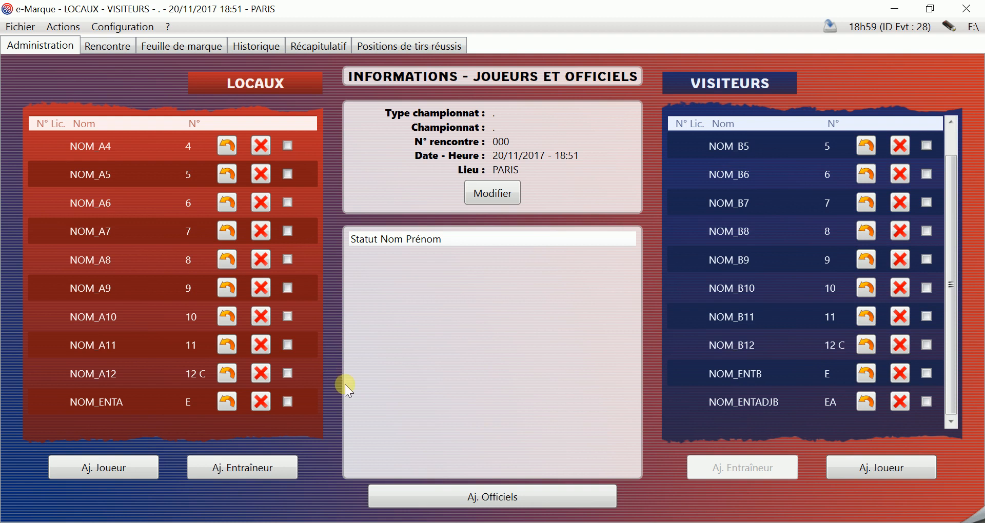
- Add two referees as match officials with the functions Arbitre 1 and Arbitre 2, leaving their licence and name details blank
left_click(423, 497)
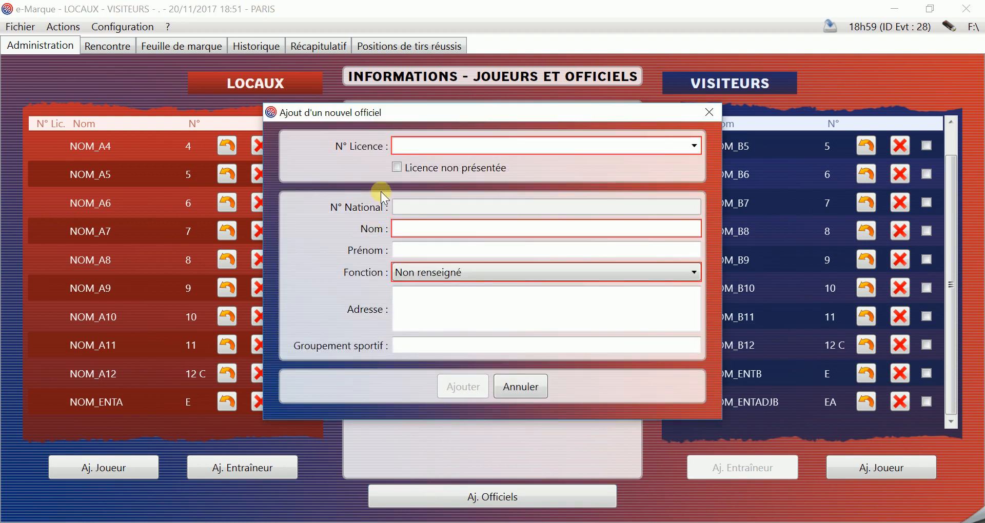
mouse_move(407, 142)
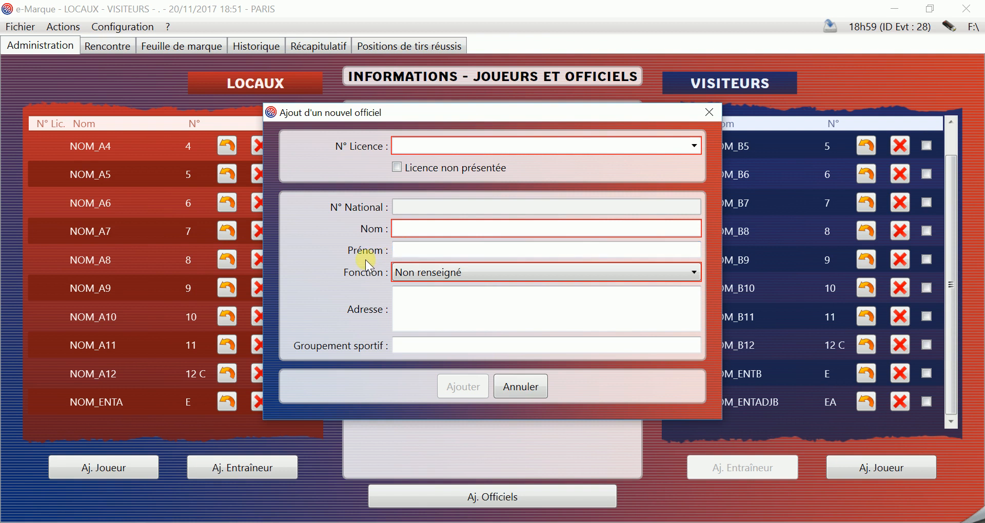
left_click(415, 275)
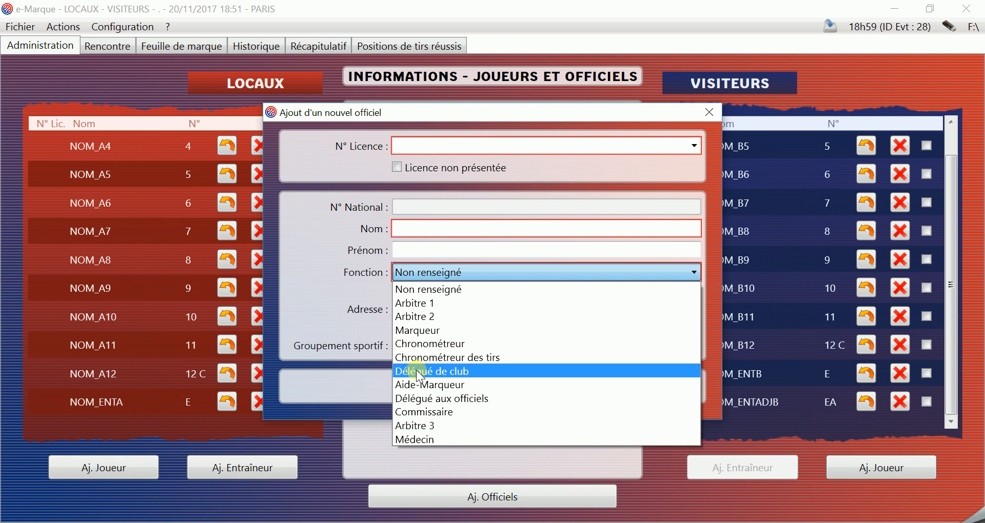
left_click(421, 303)
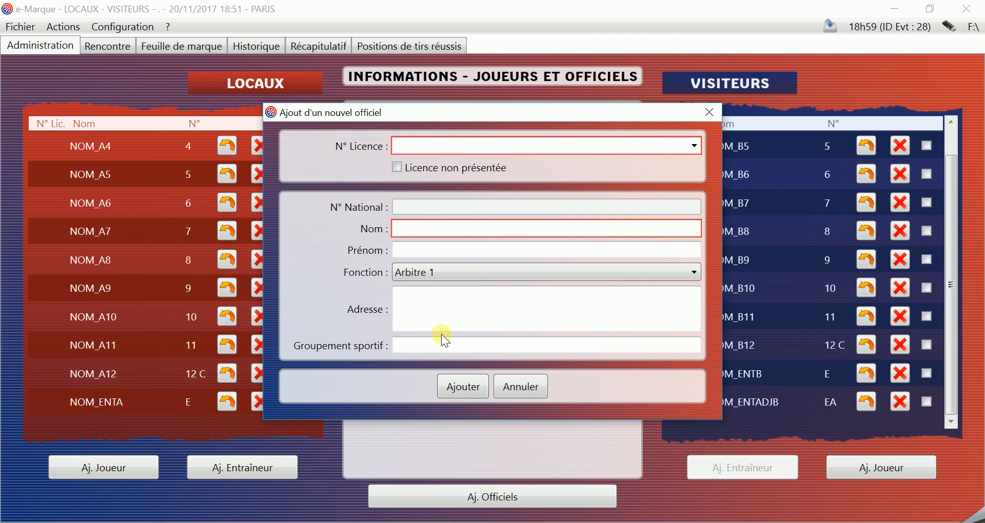
left_click(458, 390)
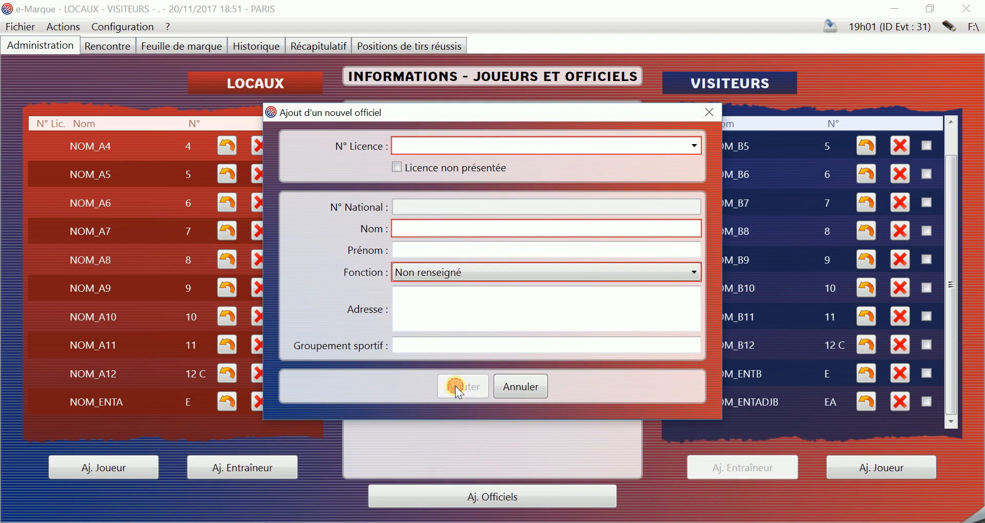
left_click(454, 273)
left_click(435, 302)
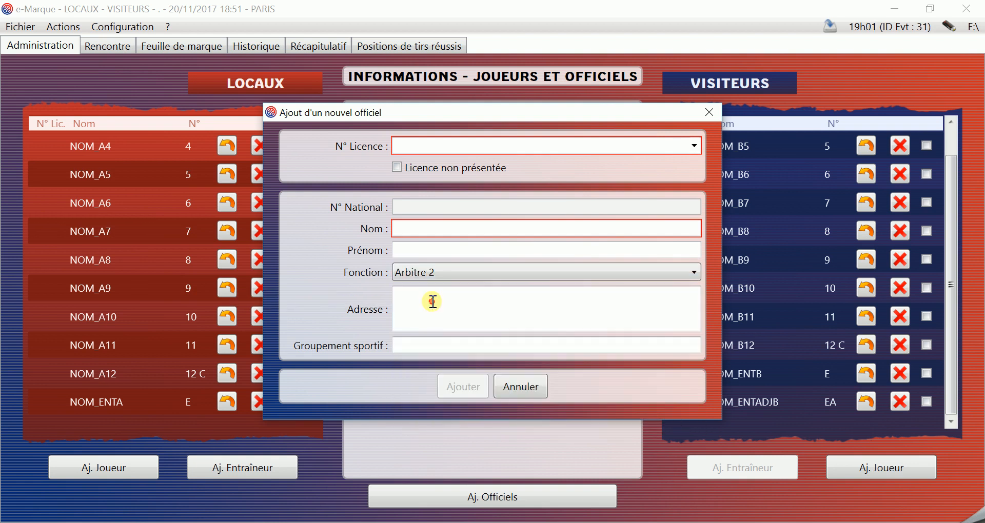
left_click(456, 381)
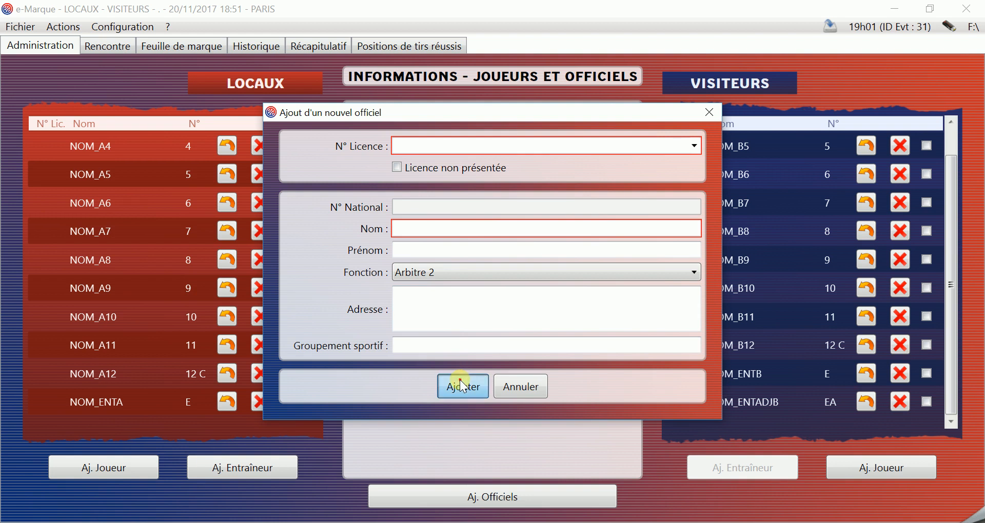
- Add a scorer (Marqueur) and a timekeeper (Chronométreur) as officials, leaving their licence and name details blank
left_click(444, 276)
left_click(437, 303)
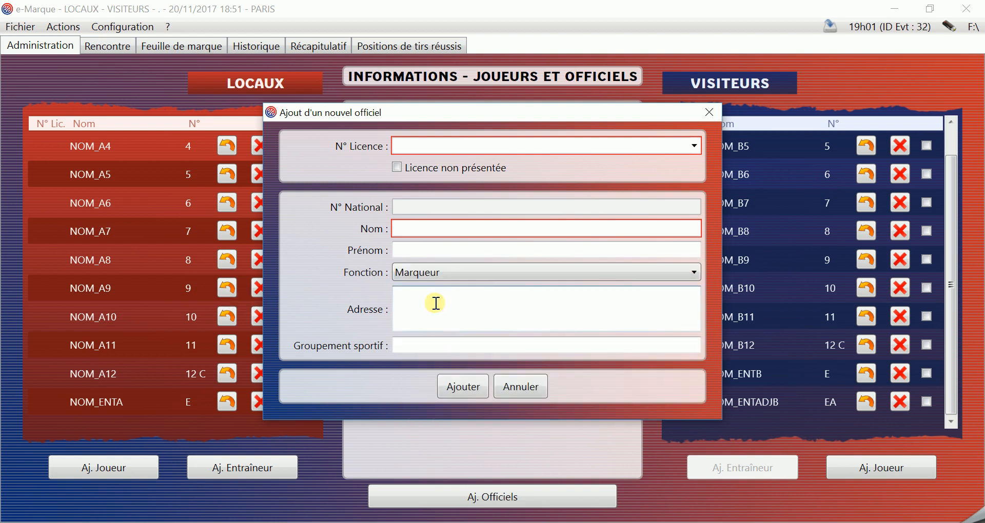
left_click(461, 387)
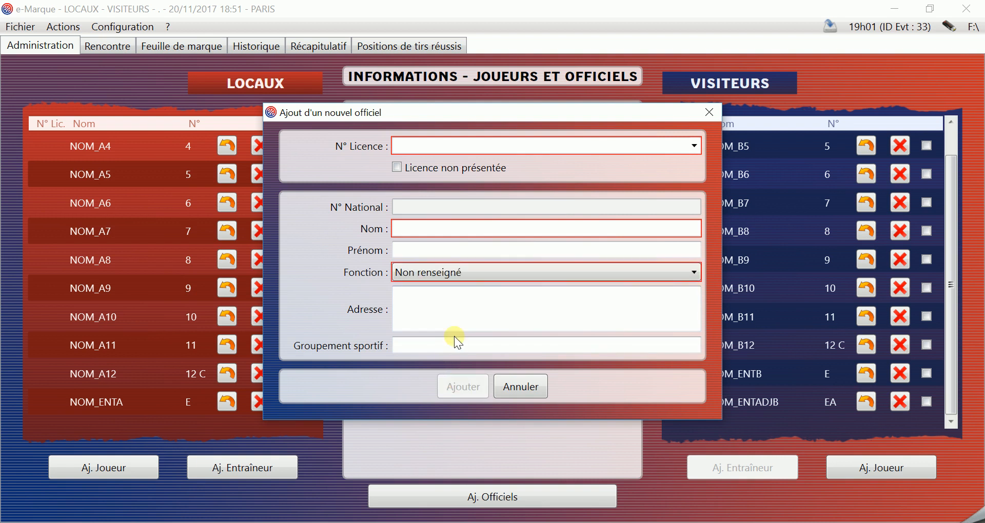
left_click(445, 277)
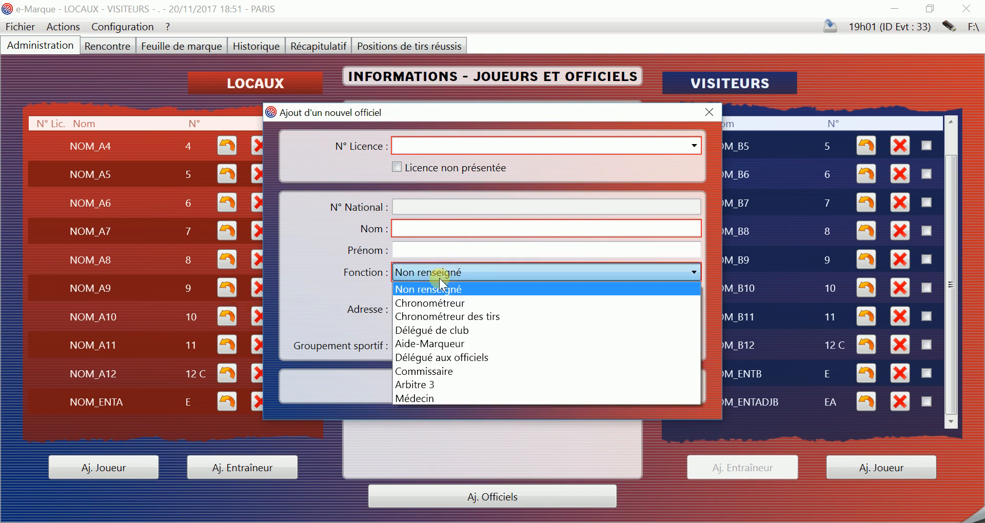
left_click(440, 303)
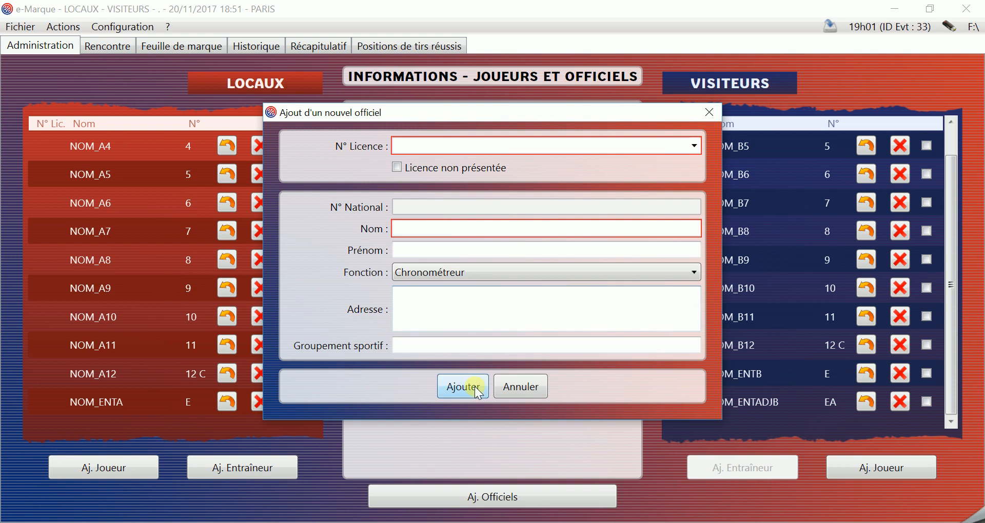
left_click(467, 391)
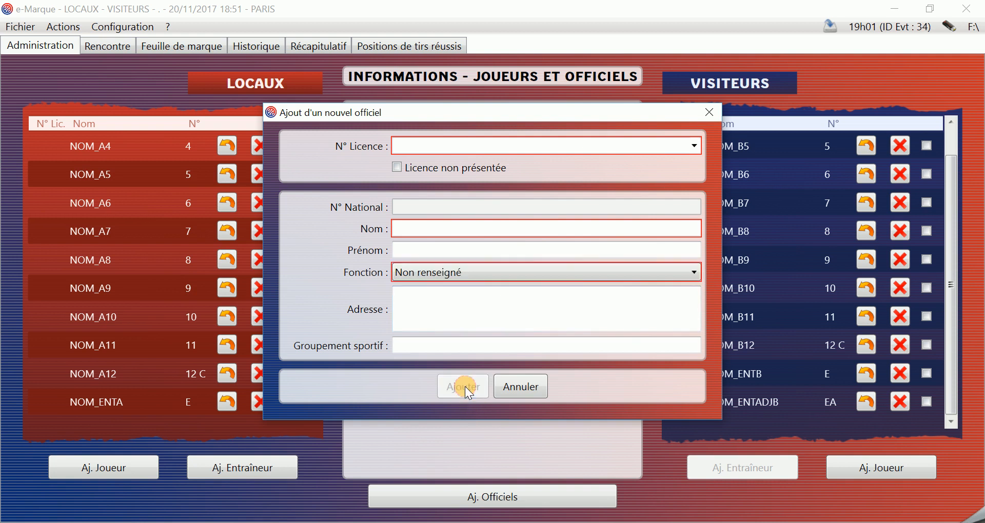
- Add an official with the function Délégué de club, leaving the other details blank, and finish adding officials
left_click(445, 276)
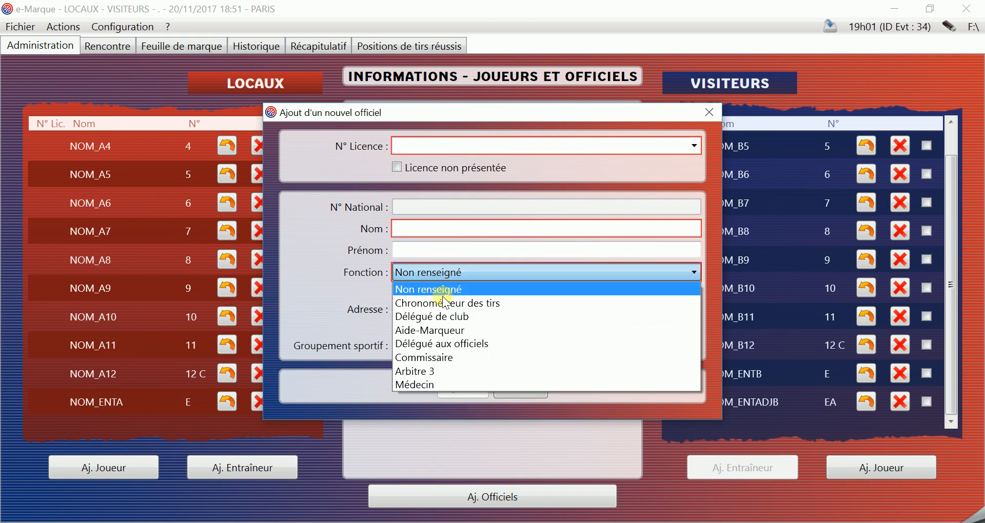
left_click(444, 316)
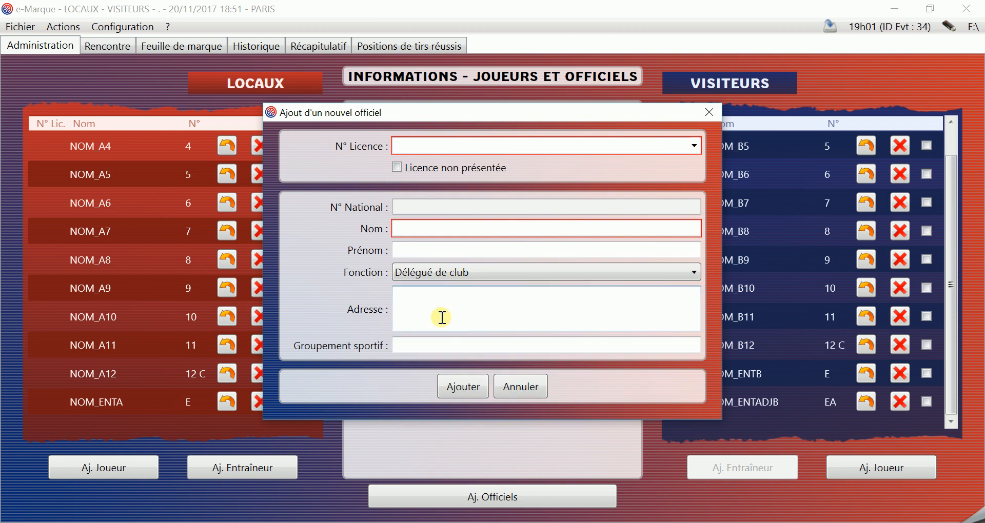
left_click(458, 390)
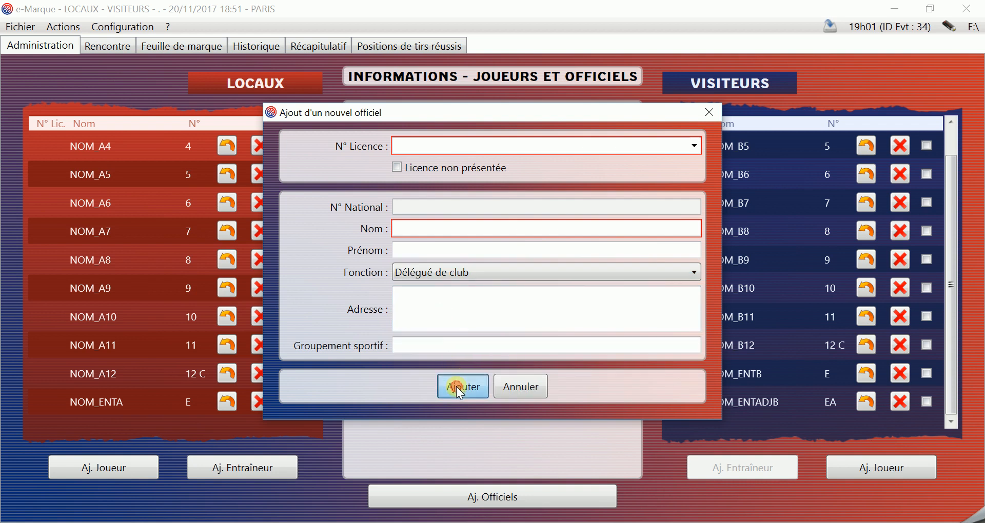
left_click(517, 390)
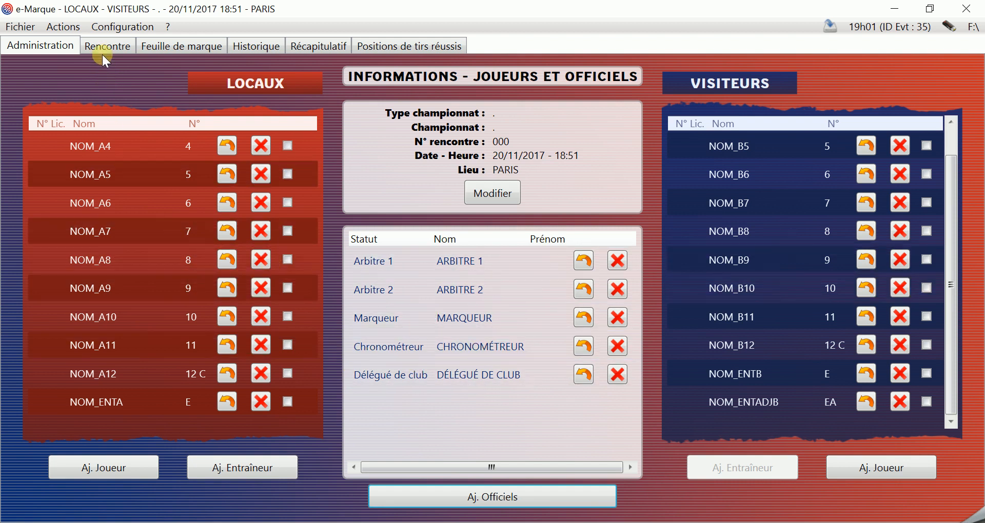
- Examine the score sheet's match header, team rosters, coaches and running score, down to the claims and signatures section
left_click(158, 45)
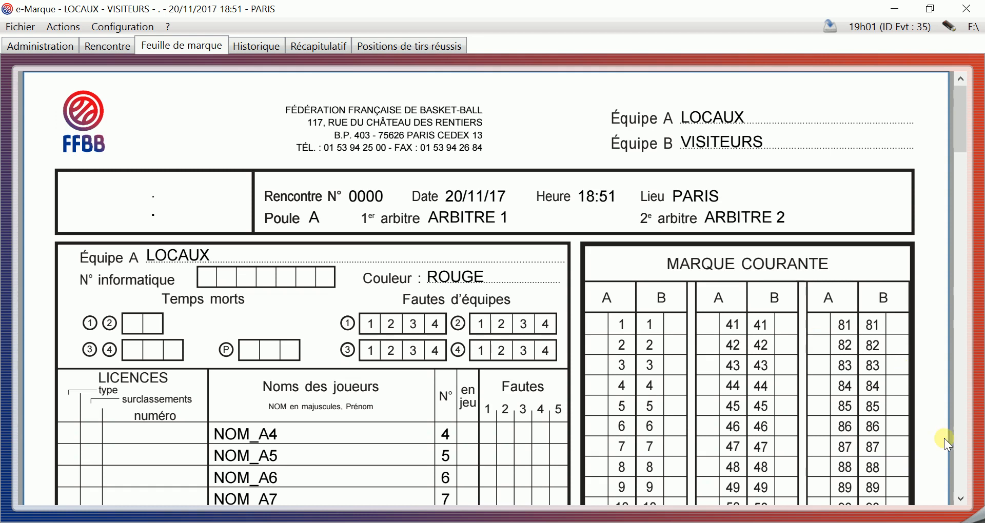
left_click(957, 493)
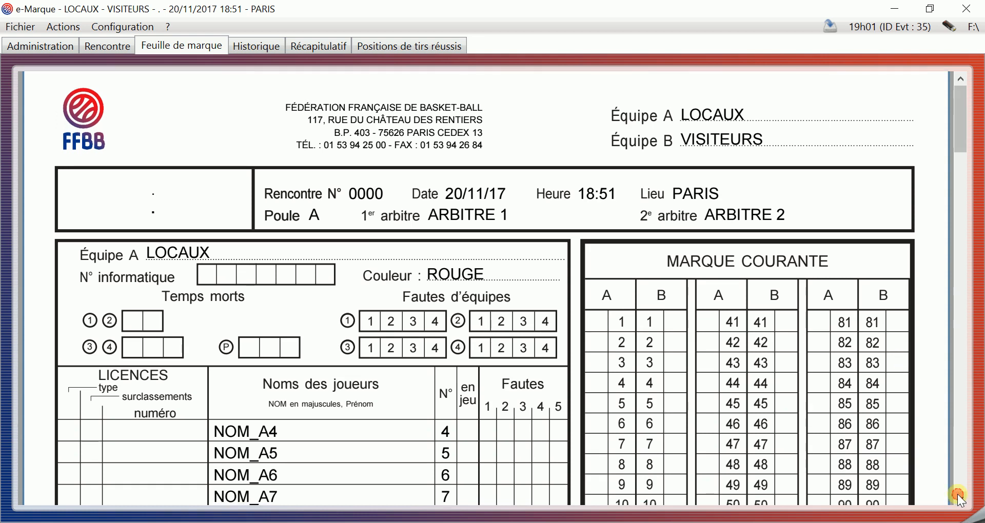
left_click(957, 493)
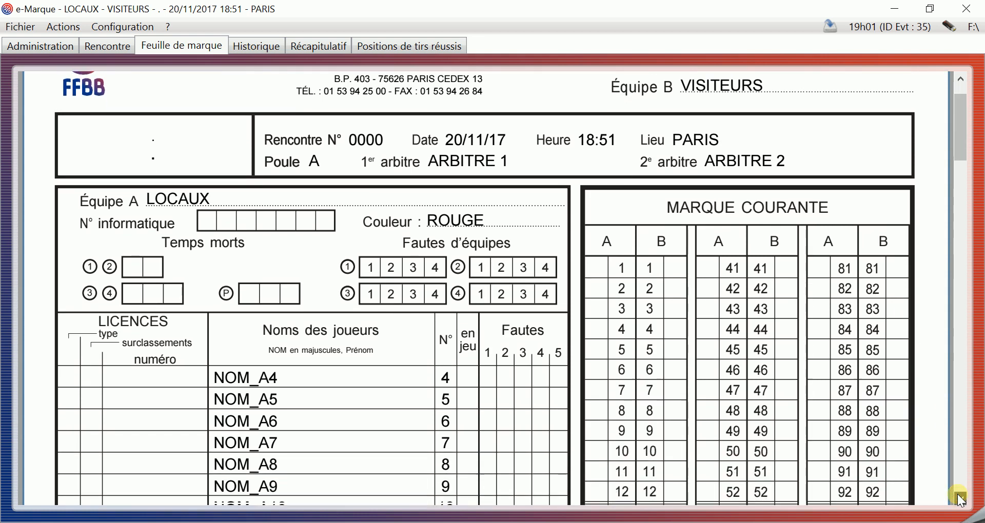
left_click_drag(964, 136, 961, 151)
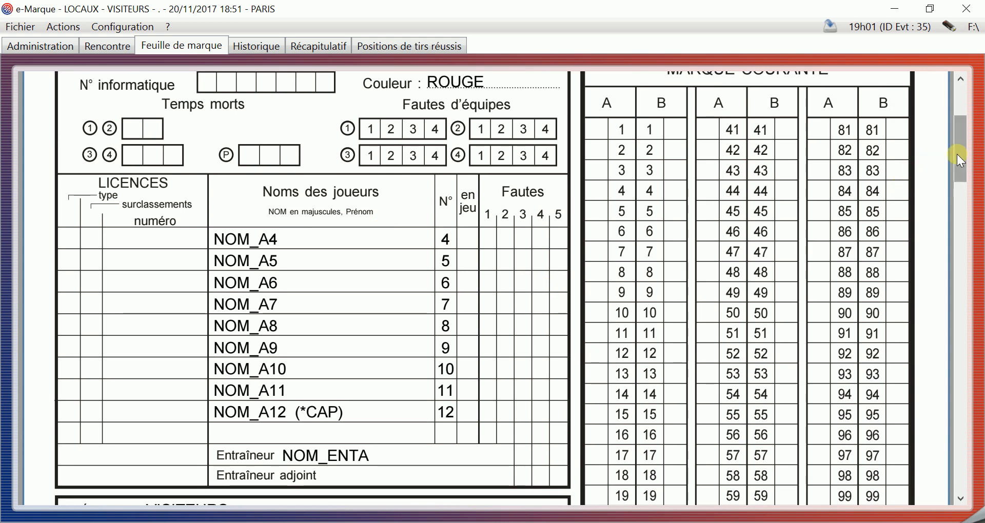
mouse_move(957, 154)
left_mouse_down()
mouse_move(940, 288)
mouse_move(948, 390)
left_mouse_up()
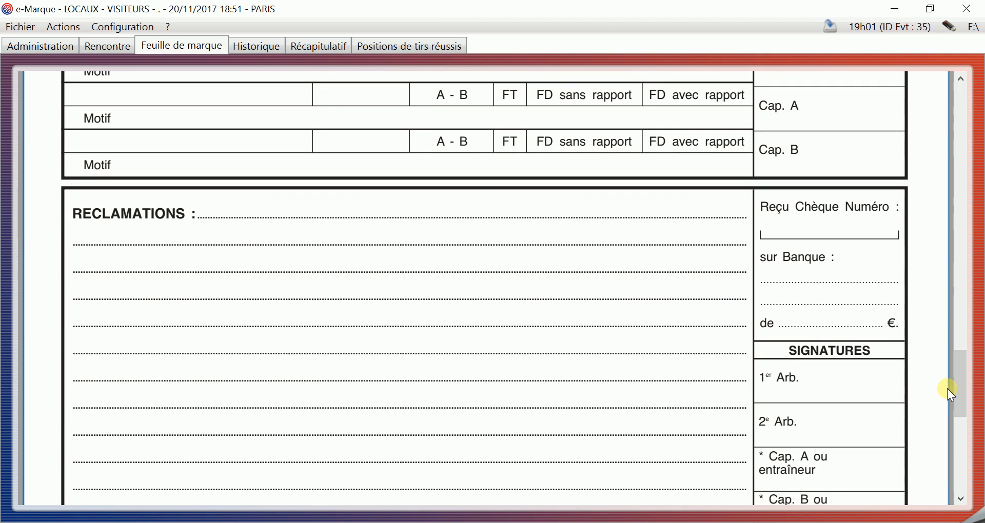